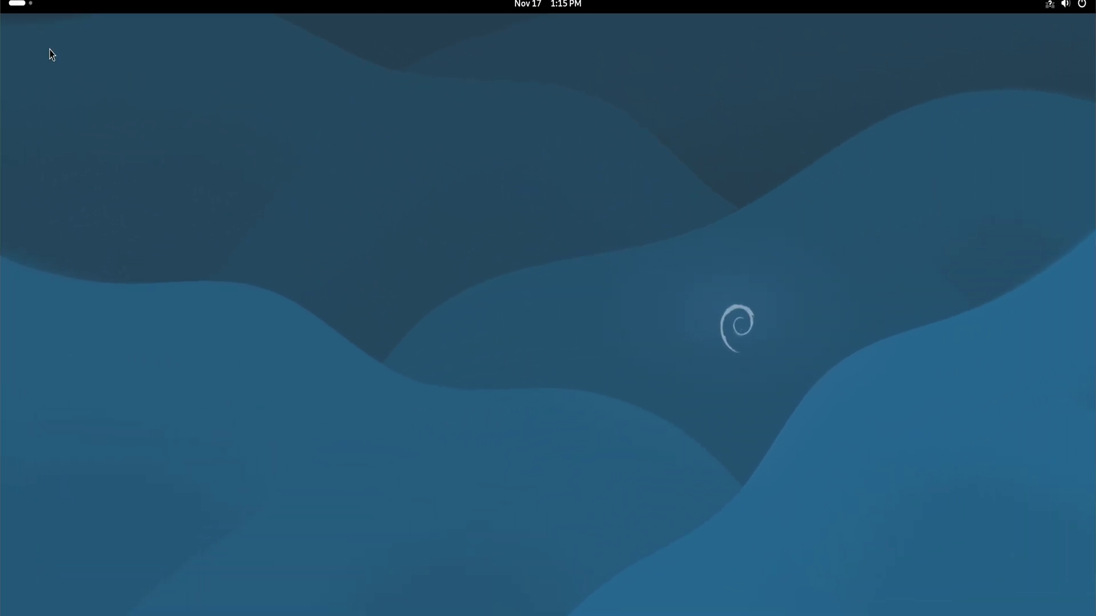
Open a new terminal window, then move and enlarge it.
click(18, 5)
click(679, 575)
drag(443, 99, 328, 81)
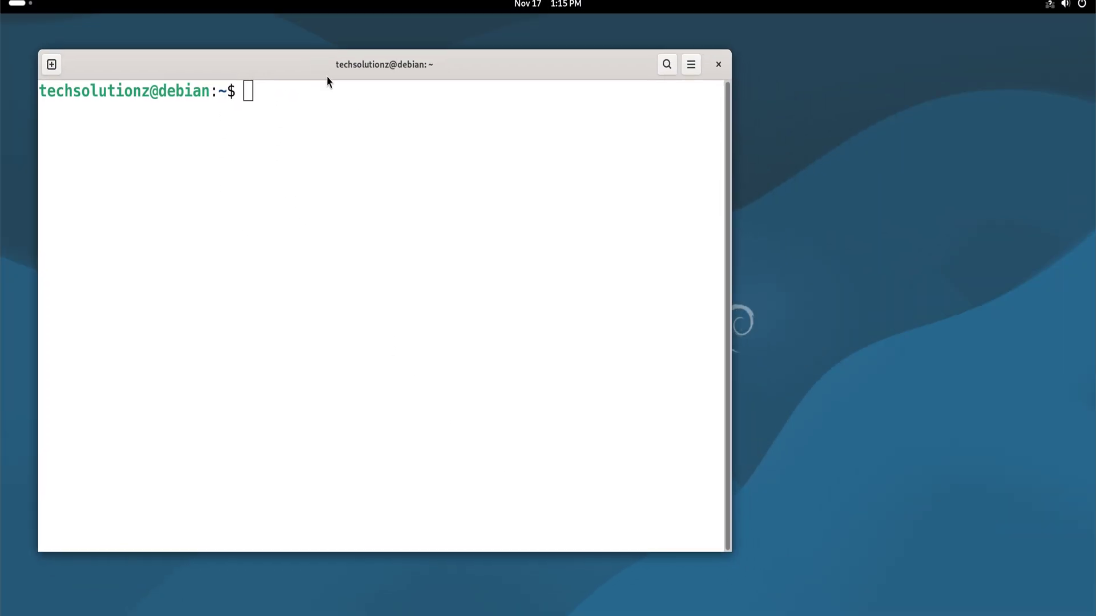
drag(731, 552, 1041, 572)
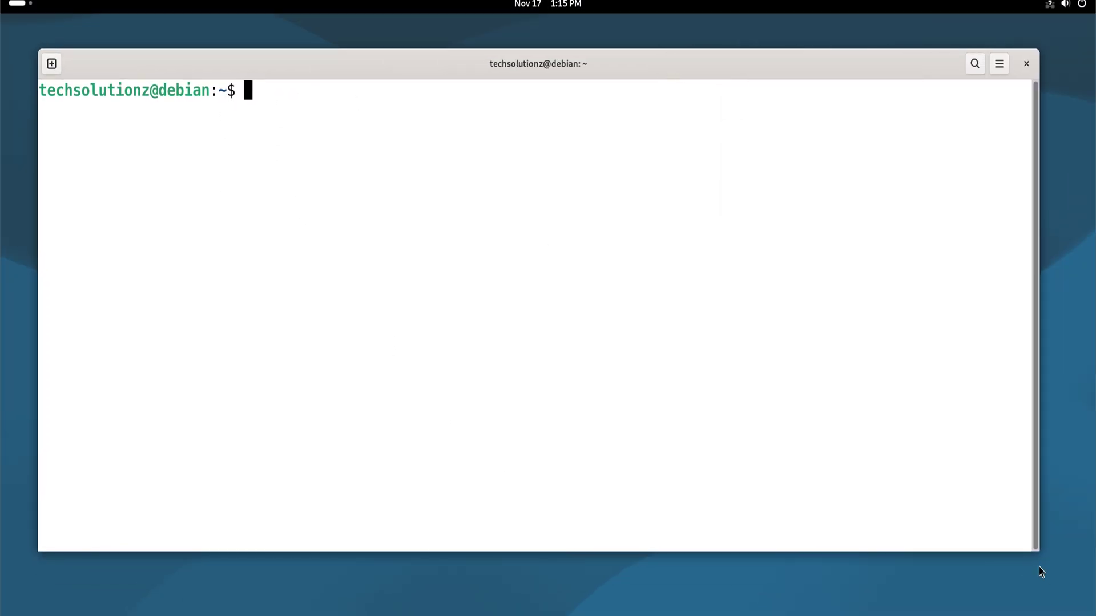
Run sudo apt update with the account password, then start sudo apt upgrade.
text(sudo apt update)
key(Return)
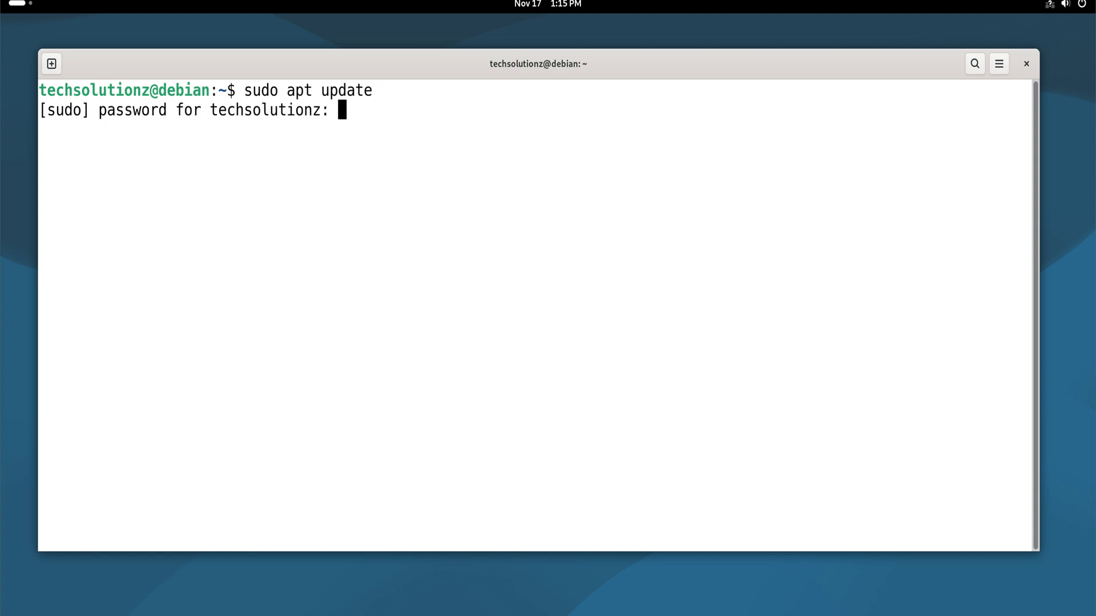
key(Return)
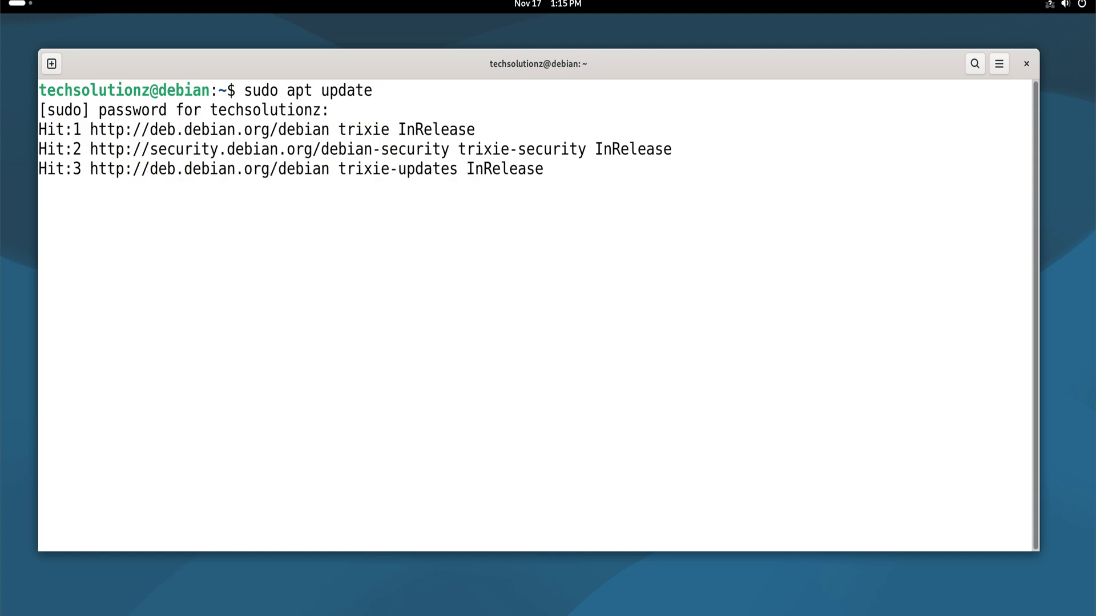
text(sudo apt upgra)
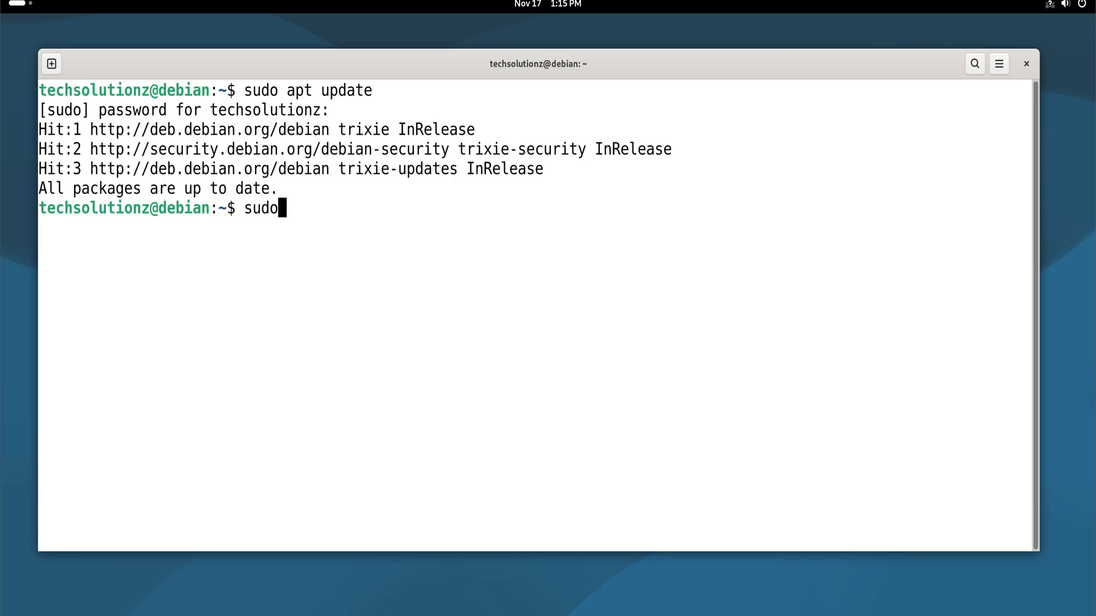
text(de)
key(Return)
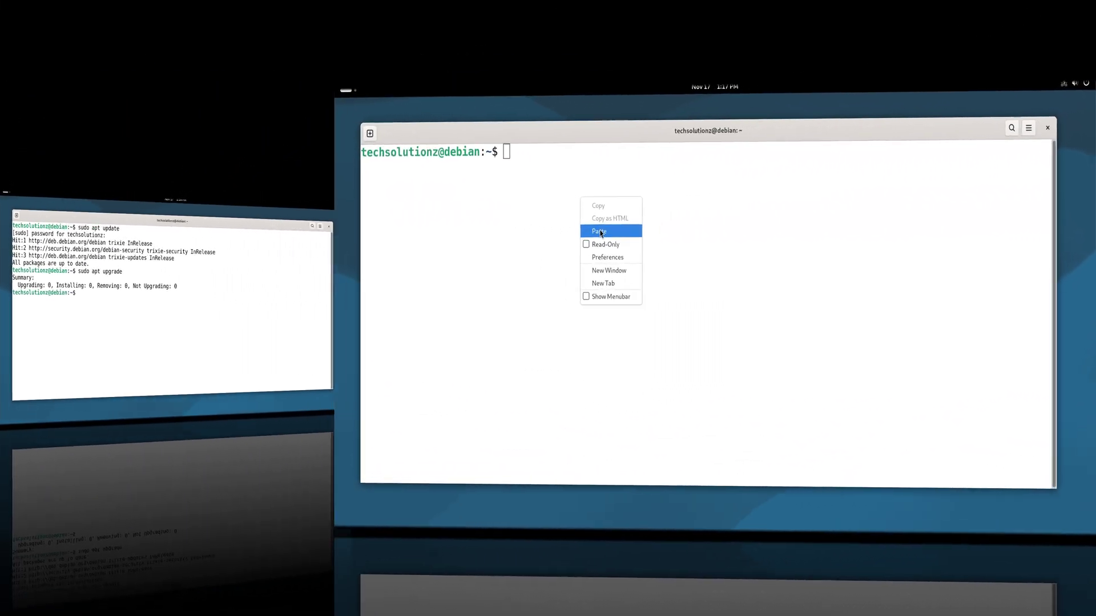
Paste and run sudo apt install firmware-linux firmware-linux-nonfree firmware-misc-nonfree, confirming with Y.
click(600, 231)
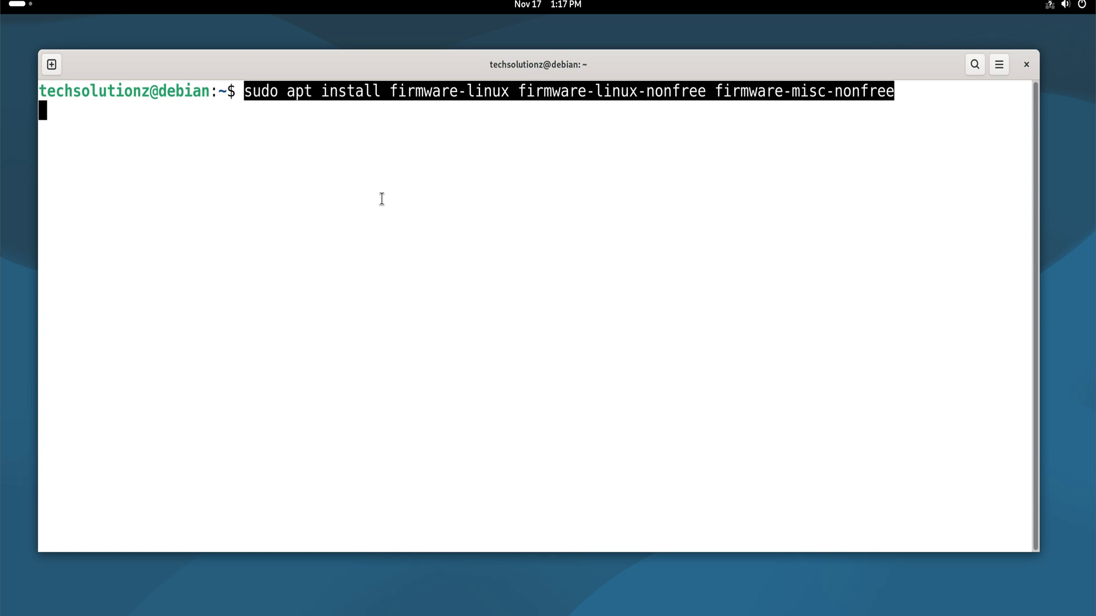
key(Return)
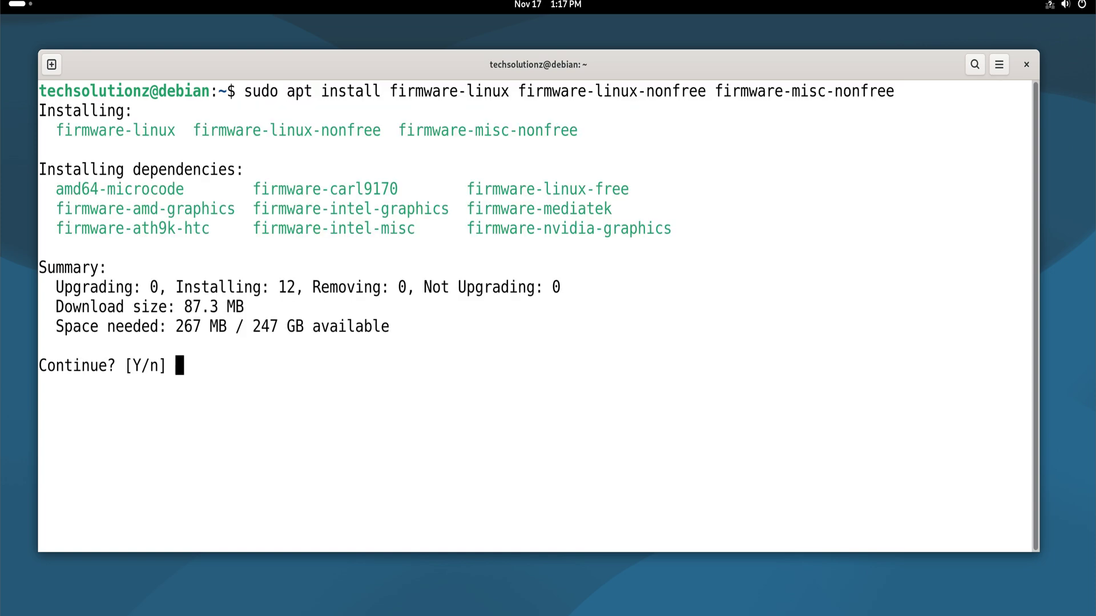
text(Y)
key(Return)
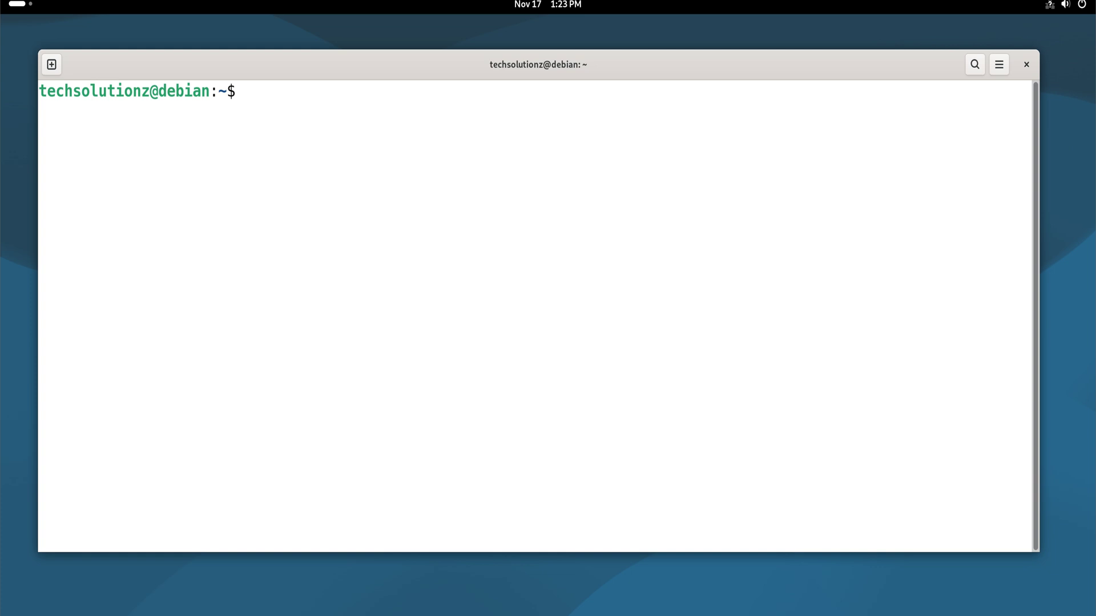
Paste and run the apt install command for gnome-tweaks, vlc, gparted and the other tools, confirming with Y.
right_click(262, 176)
click(278, 217)
key(Return)
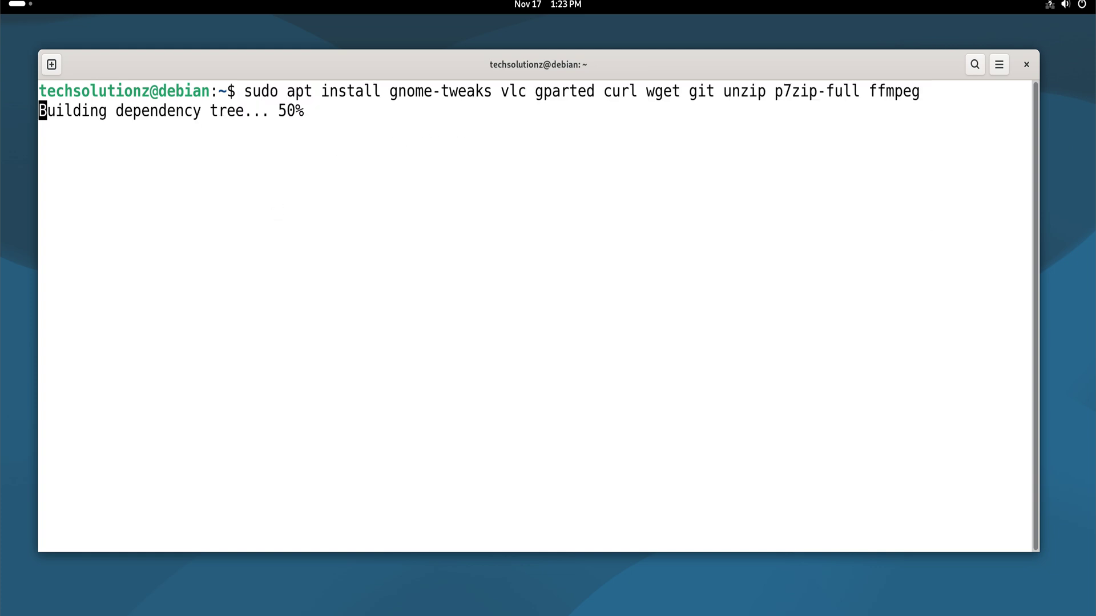
text(Y)
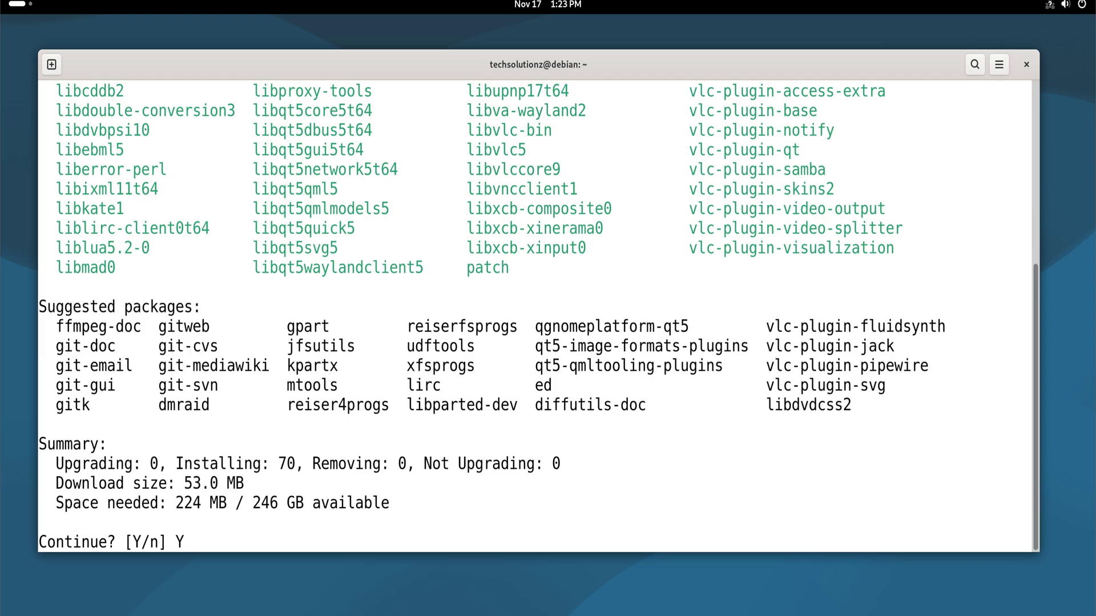
key(Return)
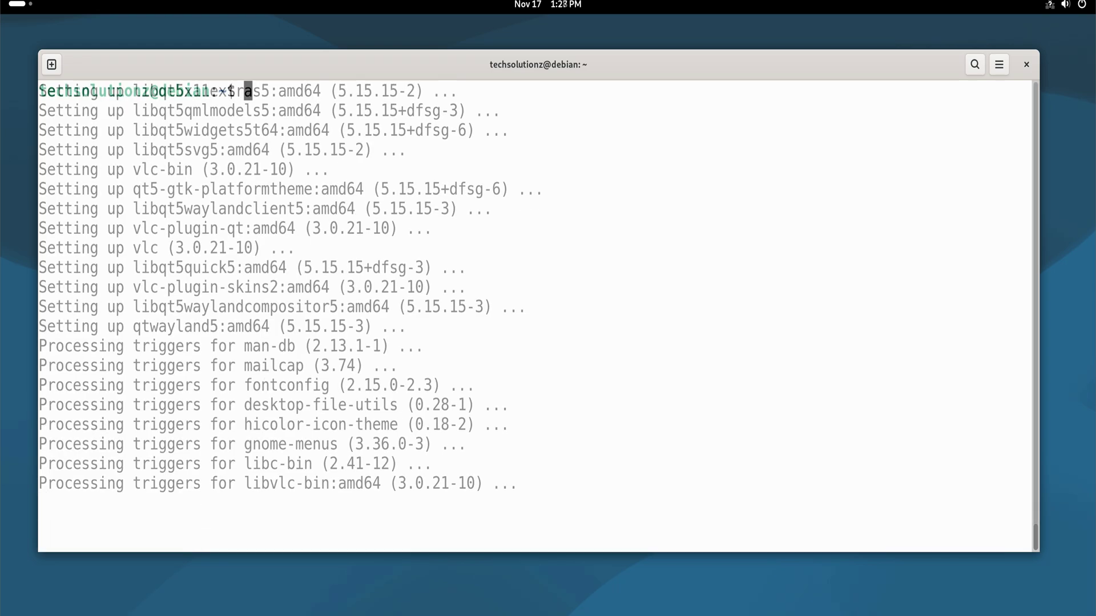
Clear the terminal, then paste and run the flatpak and gnome-software-plugin-flatpak install command.
key(ctrl+l)
right_click(311, 213)
click(350, 253)
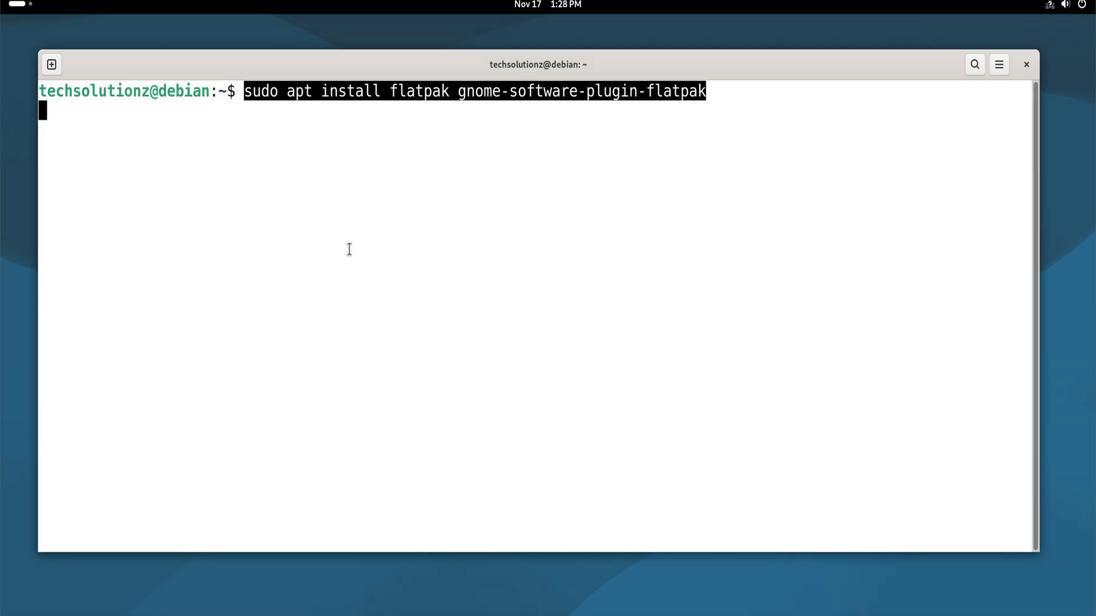
key(Return)
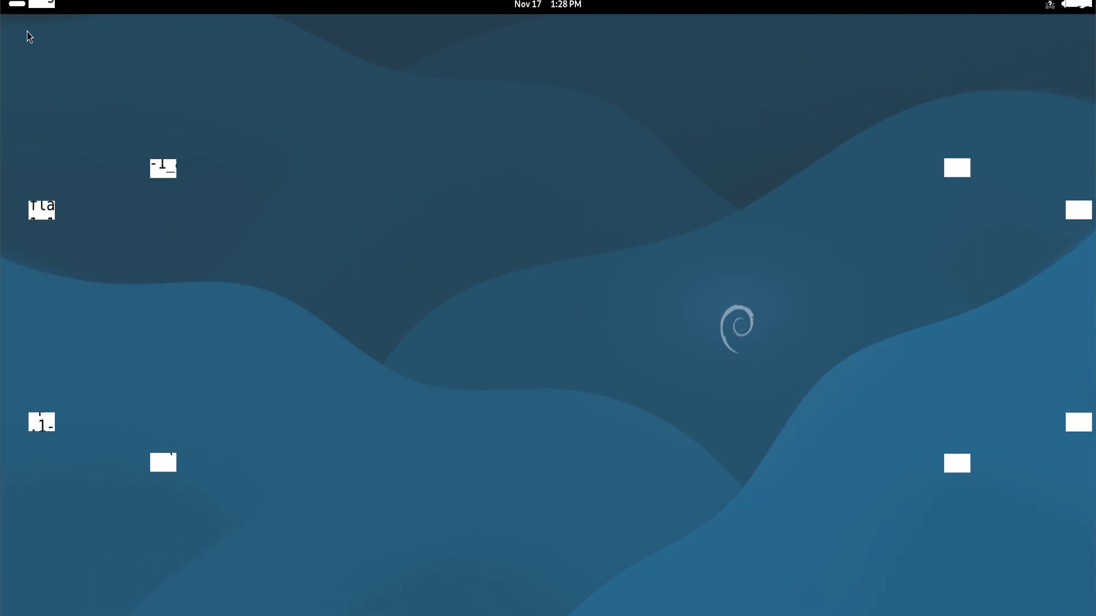
Launch GNOME Tweaks from an Activities search for 'twea' and go to the Windows page.
click(22, 6)
text(twea)
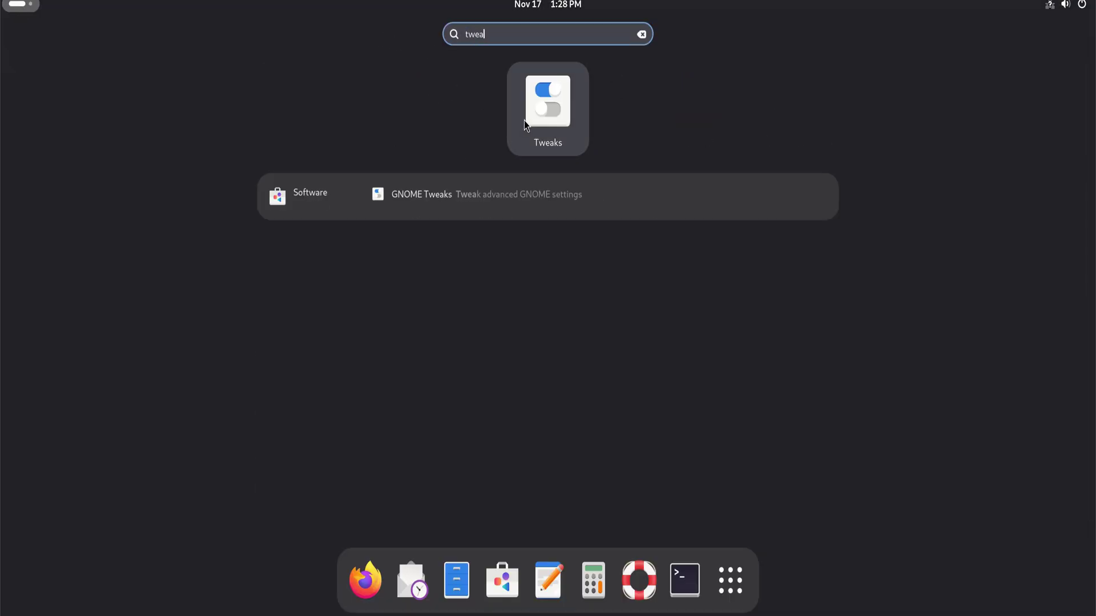
click(525, 125)
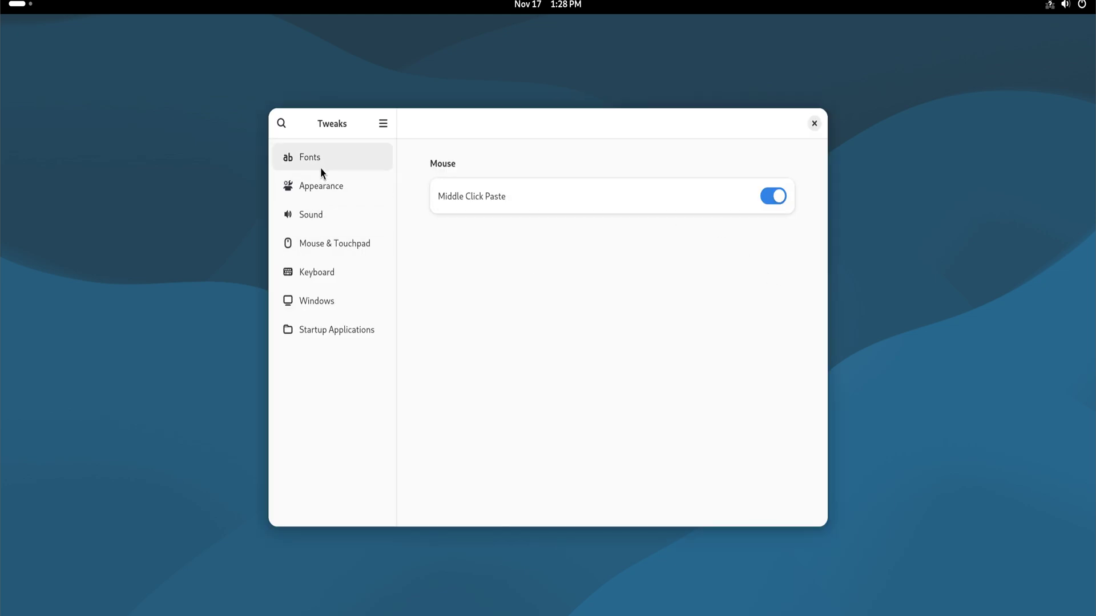
click(329, 164)
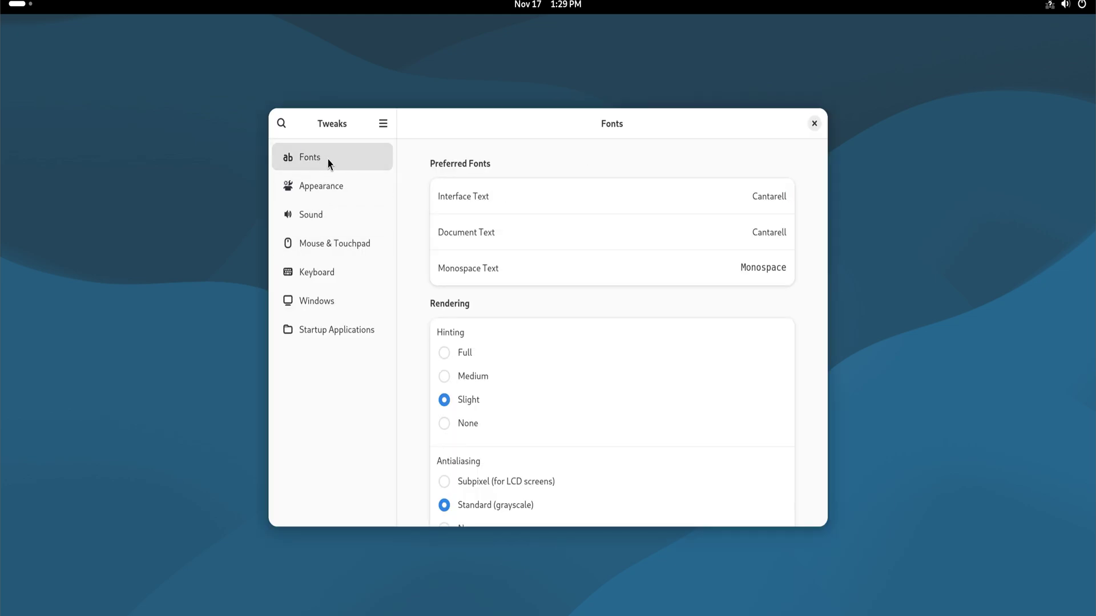
click(317, 299)
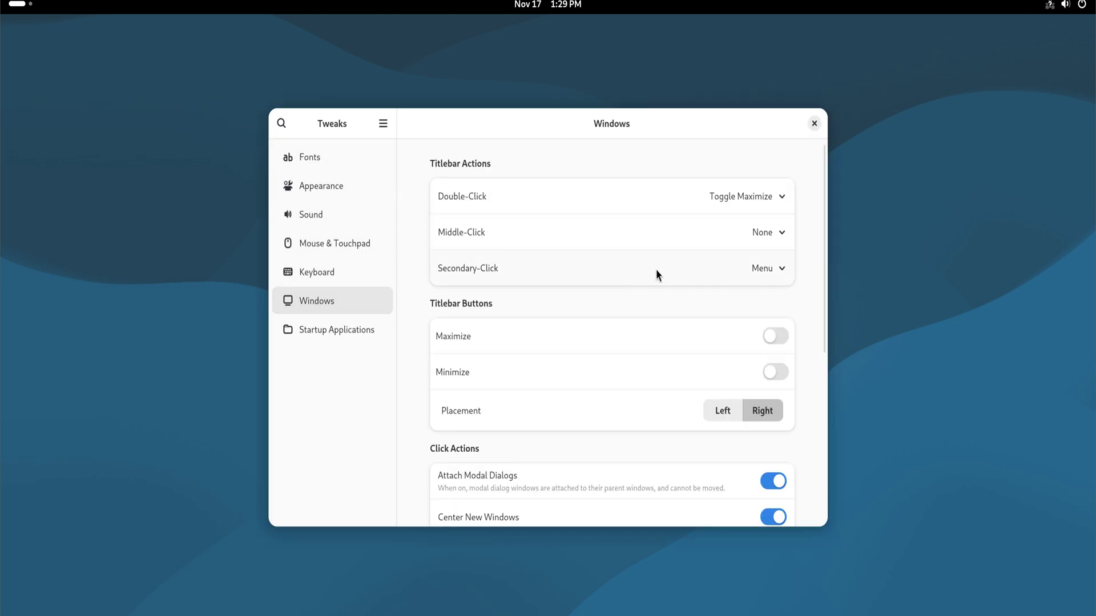
Keep the default titlebar click actions and switch on the Maximize and Minimize buttons.
click(783, 238)
click(786, 200)
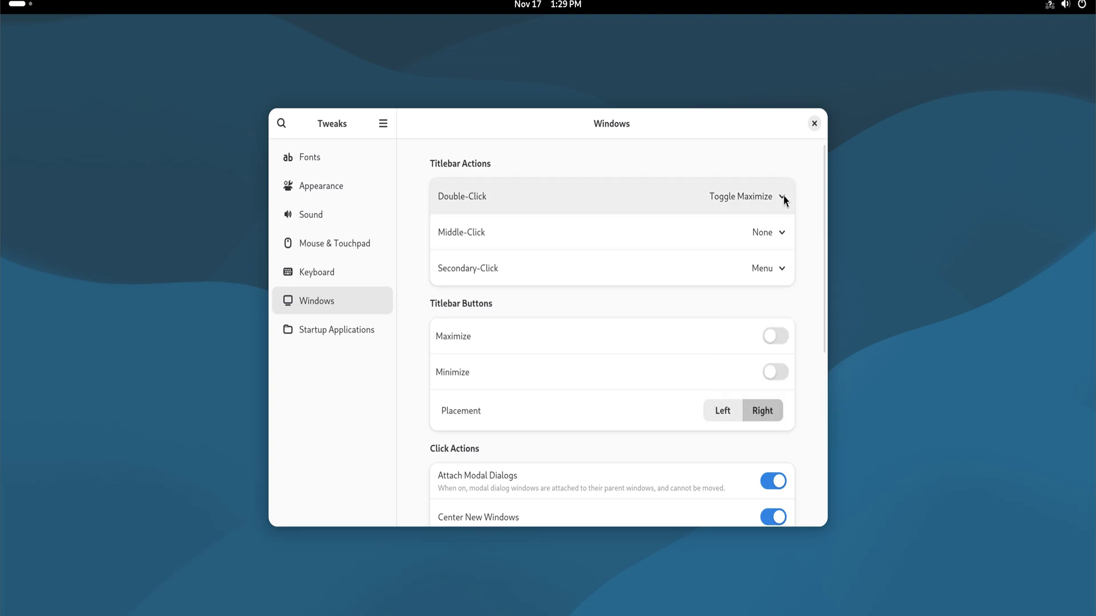
click(784, 200)
click(784, 201)
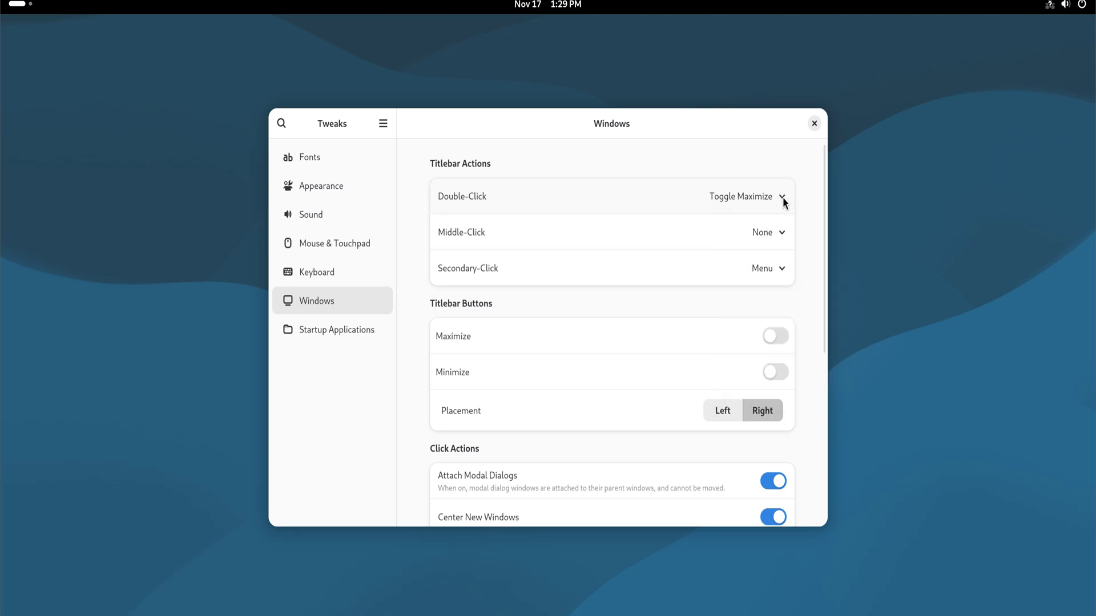
click(781, 269)
click(785, 270)
click(779, 338)
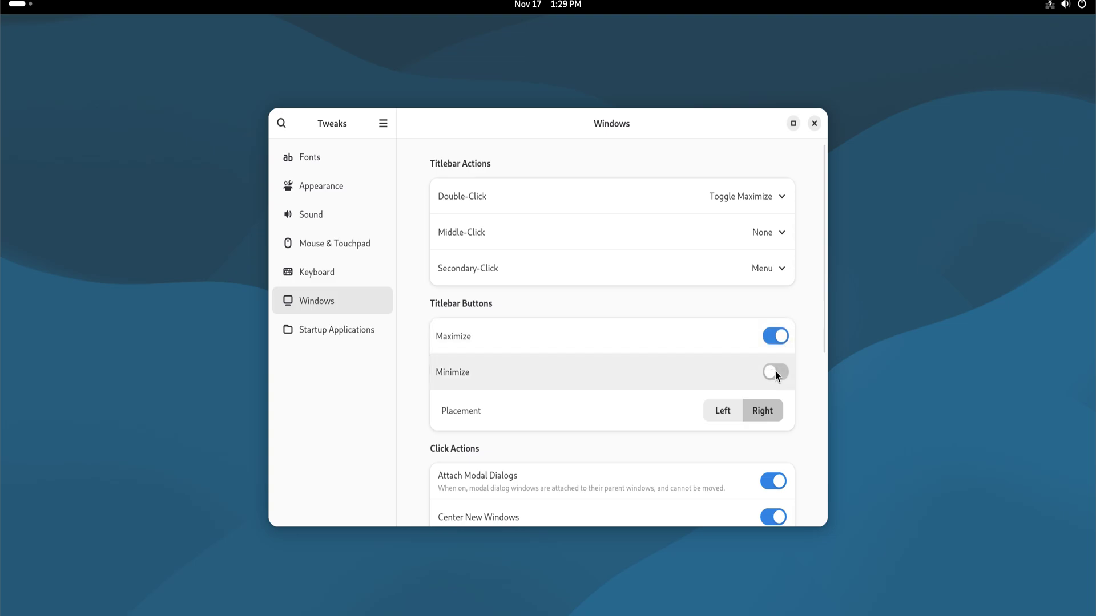
click(775, 372)
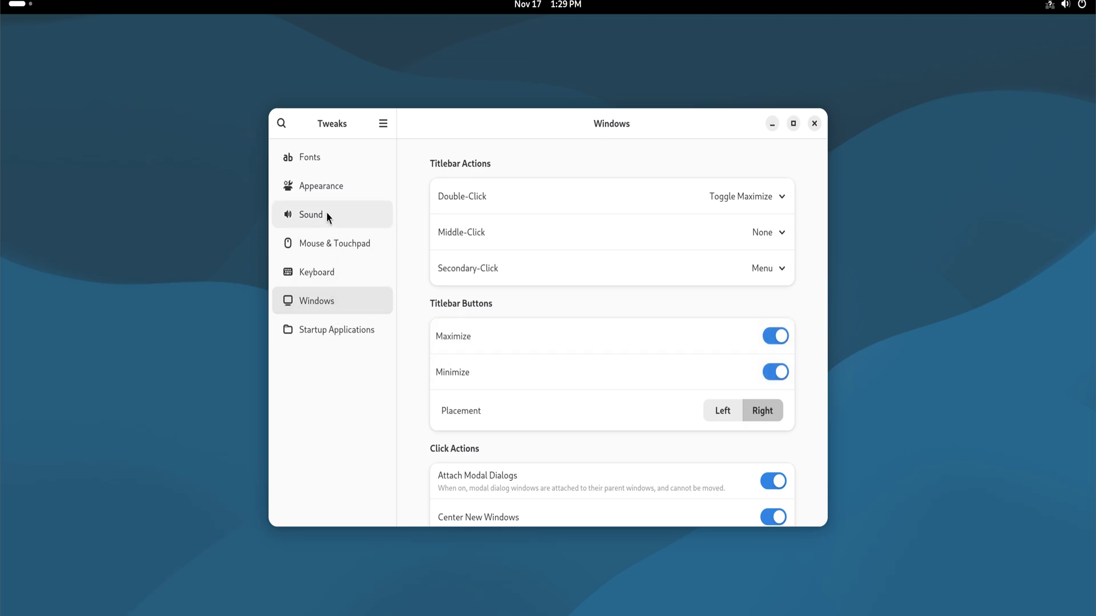
Browse through Fonts to the Startup Applications page in Tweaks.
click(330, 160)
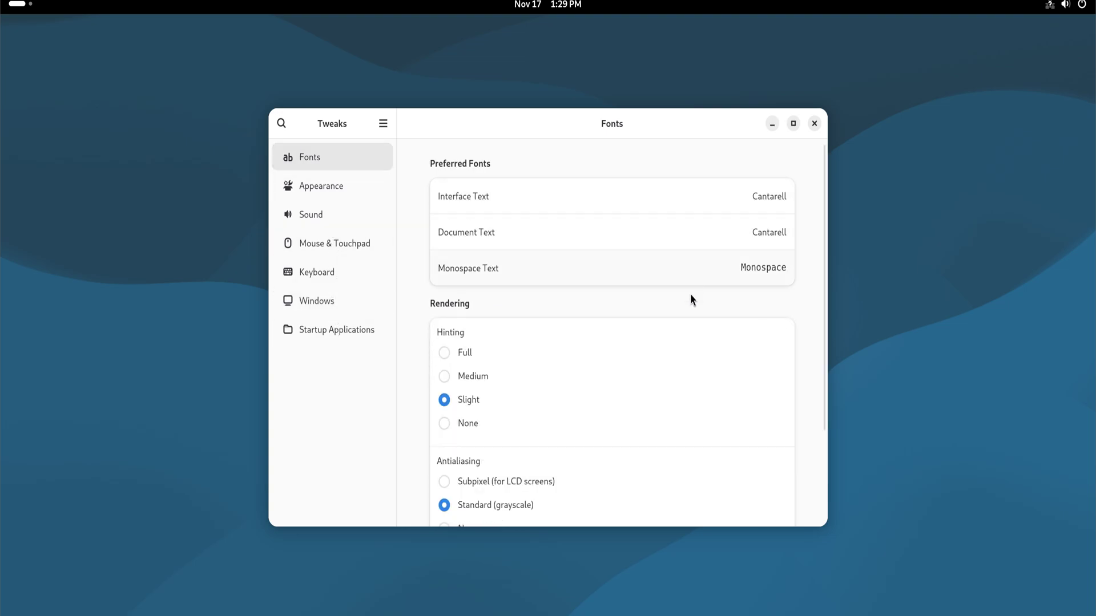
scroll(674, 331, down, 5)
click(323, 333)
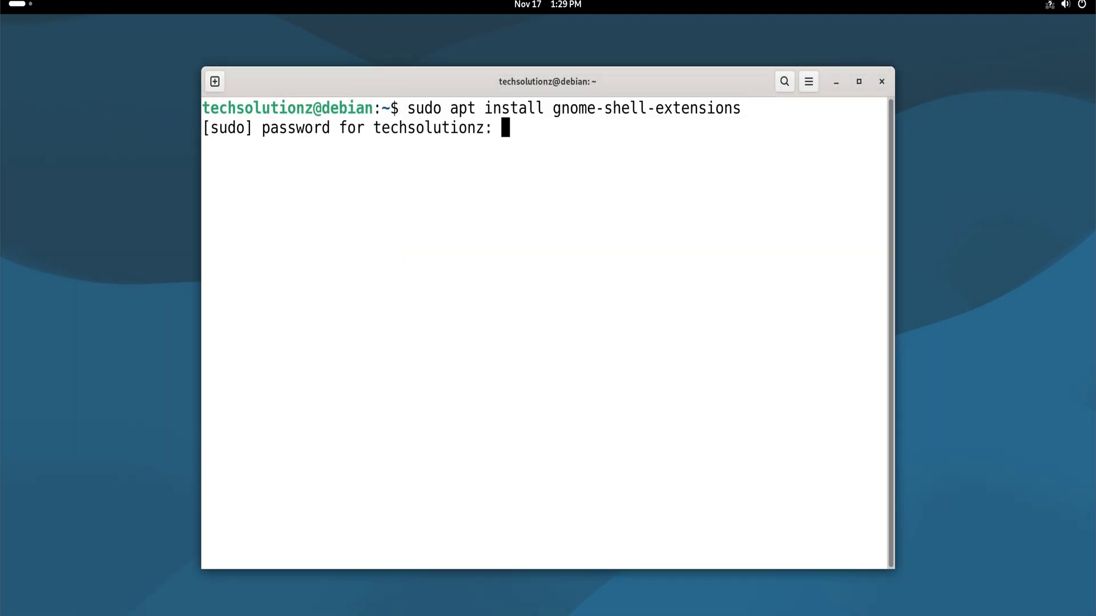
Enter the password and confirm Y to install gnome-shell-extensions, then minimize the terminal.
key(Return)
text(Y)
key(Return)
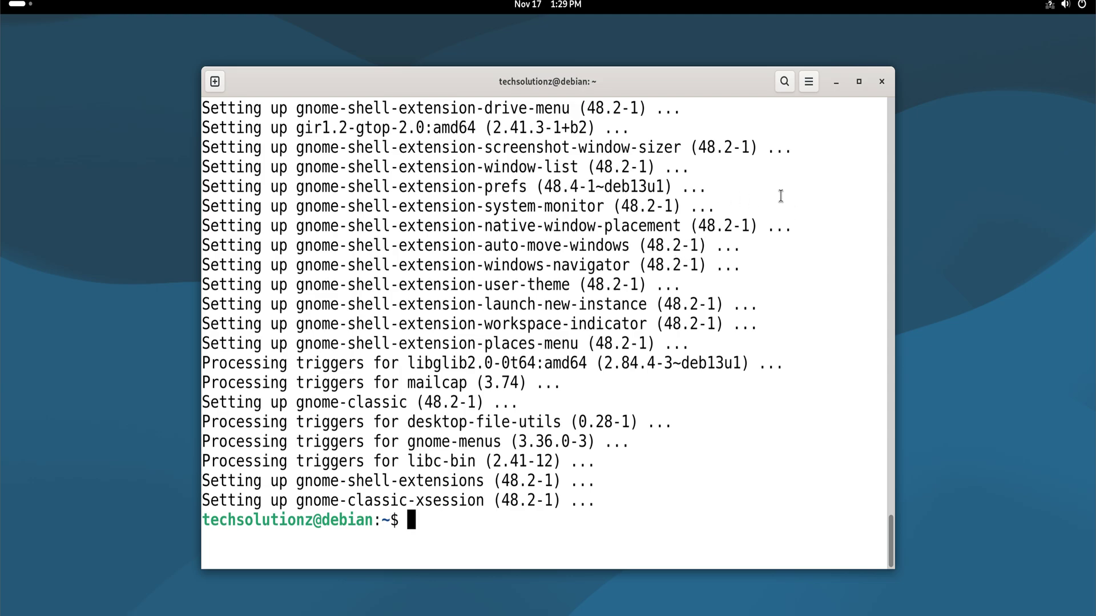
click(837, 81)
Open GNOME Settings from the desktop, go to Privacy & Security, and view the Location settings.
right_click(353, 251)
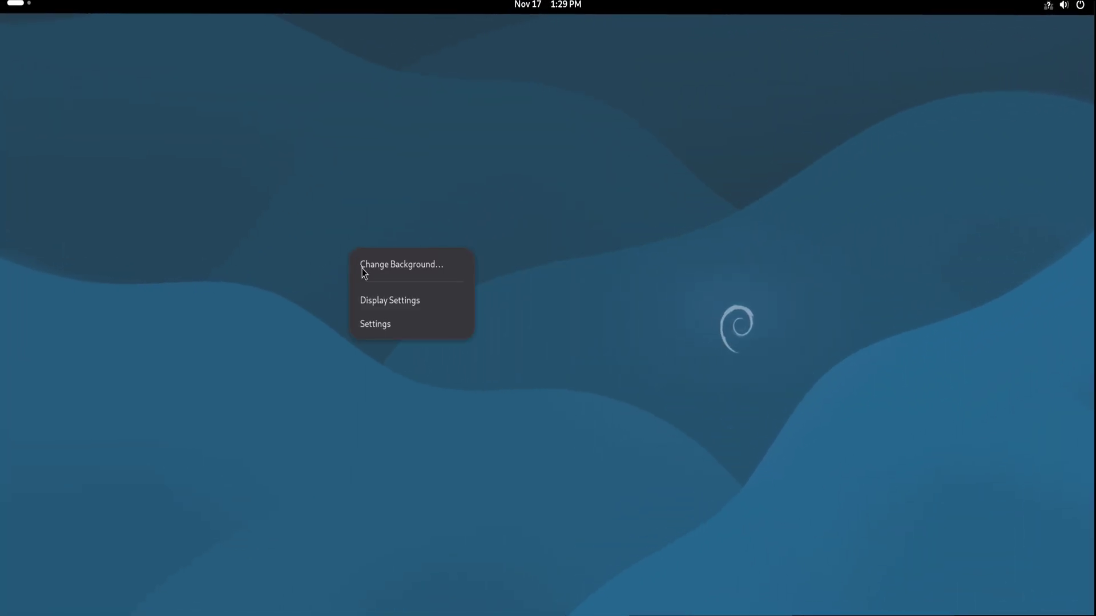
click(386, 324)
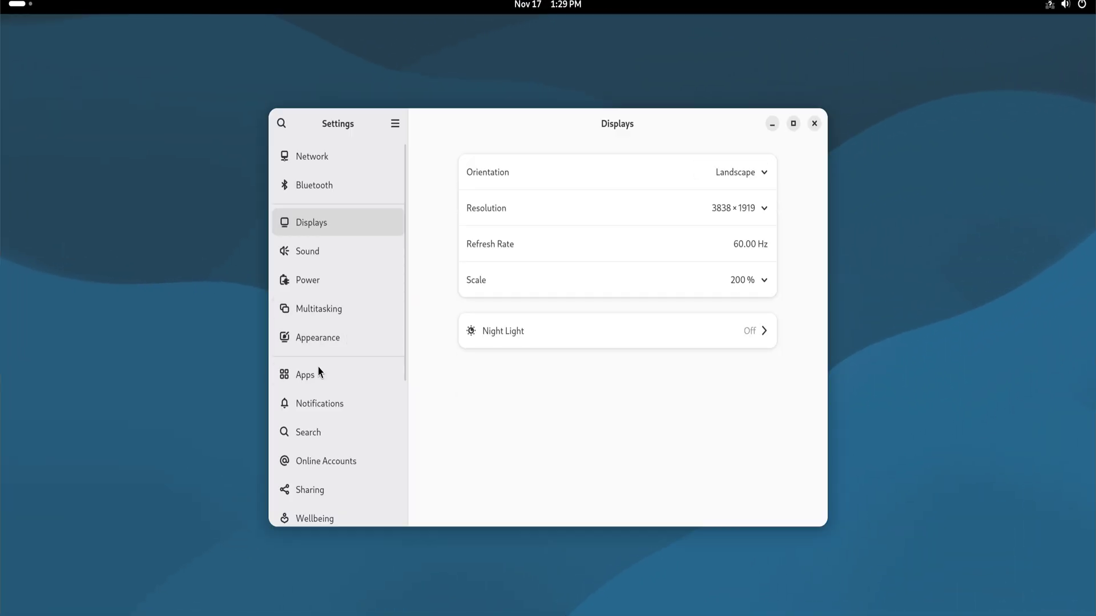
scroll(328, 388, down, 5)
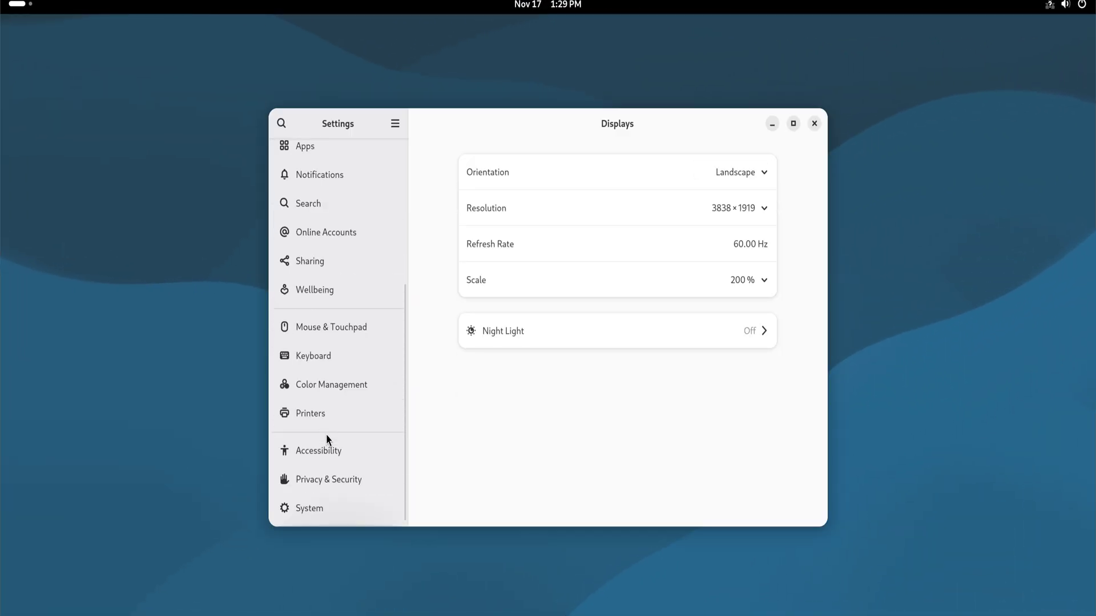
click(346, 479)
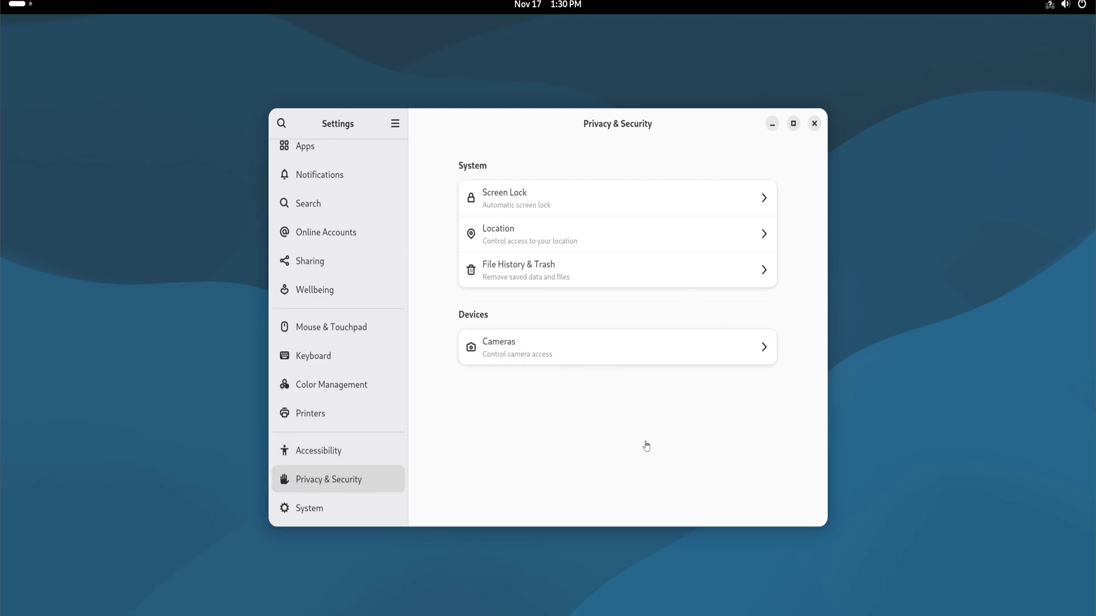
click(574, 236)
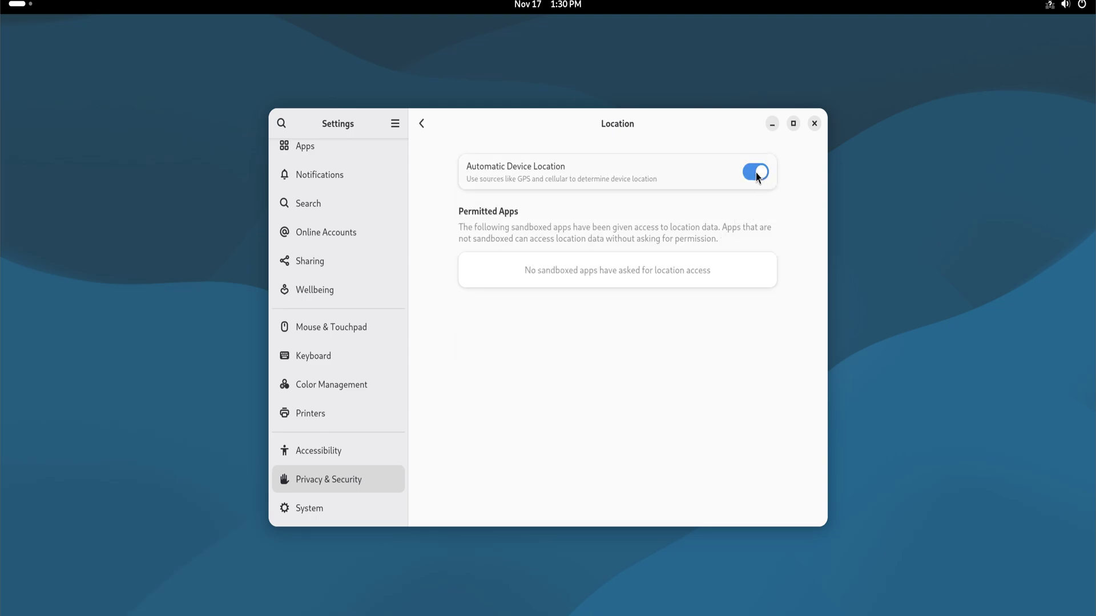
click(421, 124)
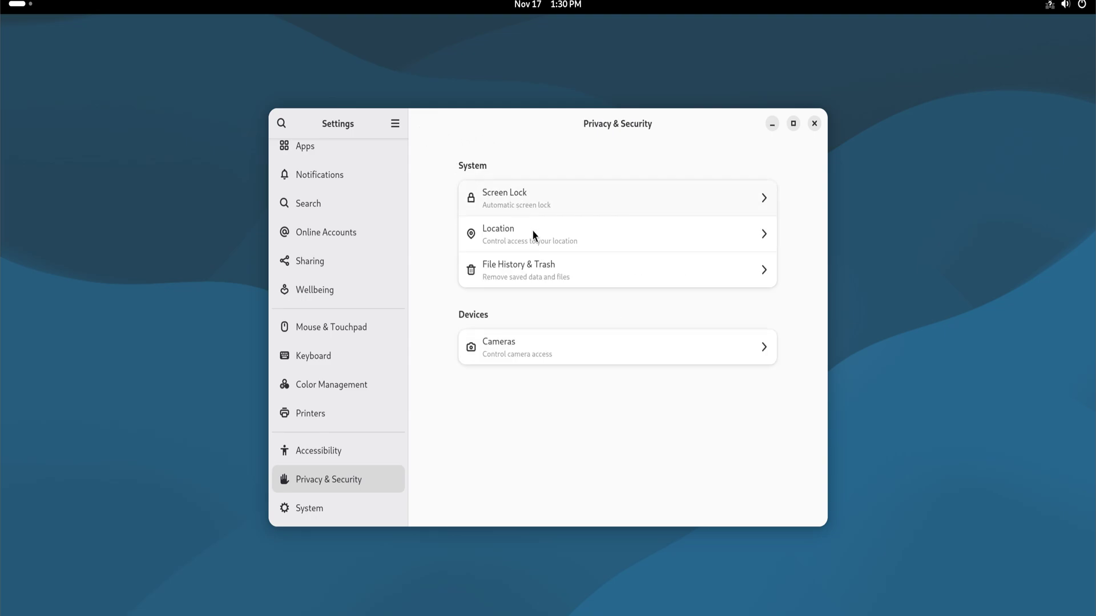
Switch off File History under File History & Trash and return to Privacy & Security.
click(543, 268)
click(745, 221)
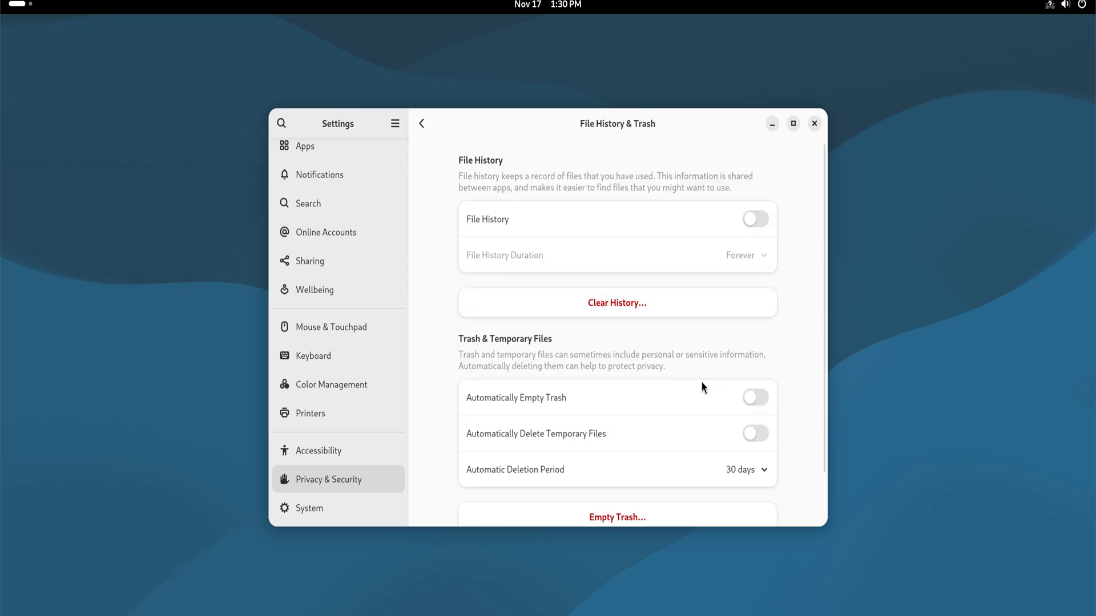
scroll(702, 387, down, 2)
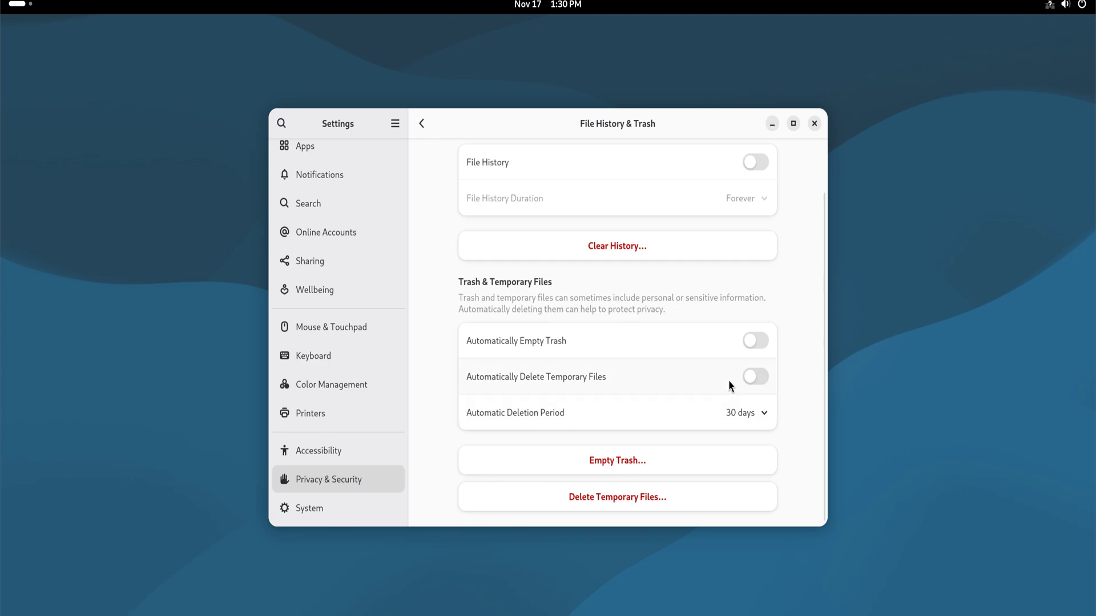
click(420, 123)
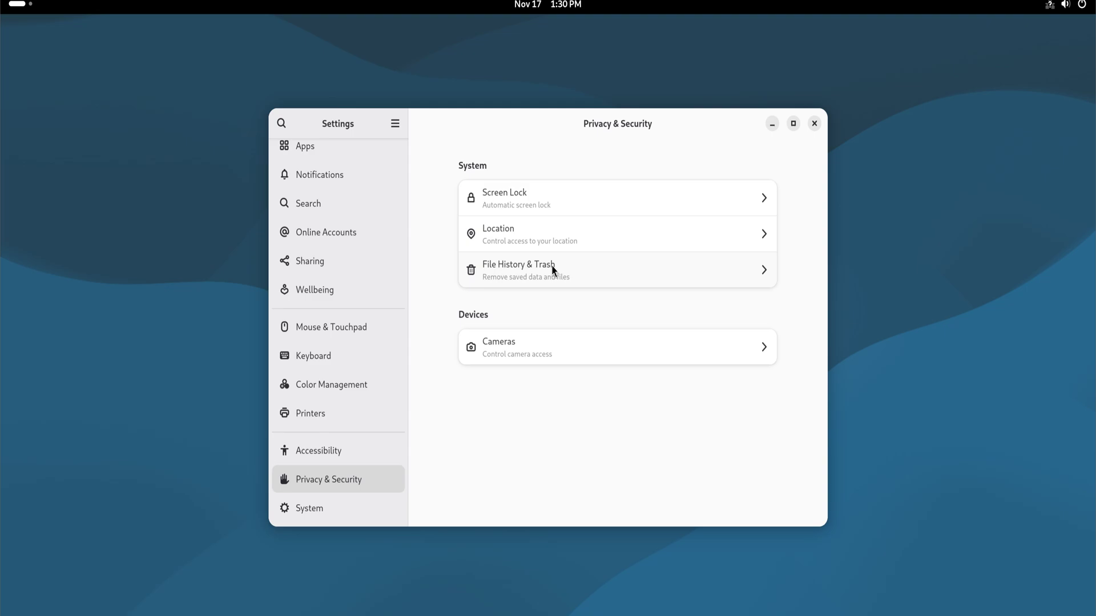
Turn off Automatic Screen Lock and Lock Screen Notifications.
click(550, 211)
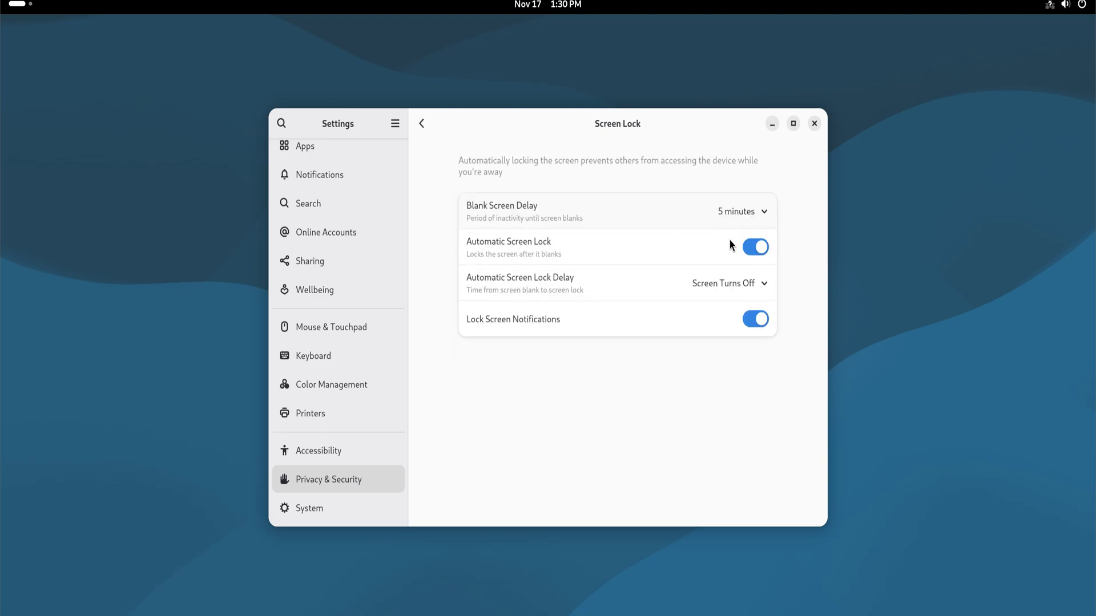
click(755, 252)
click(755, 320)
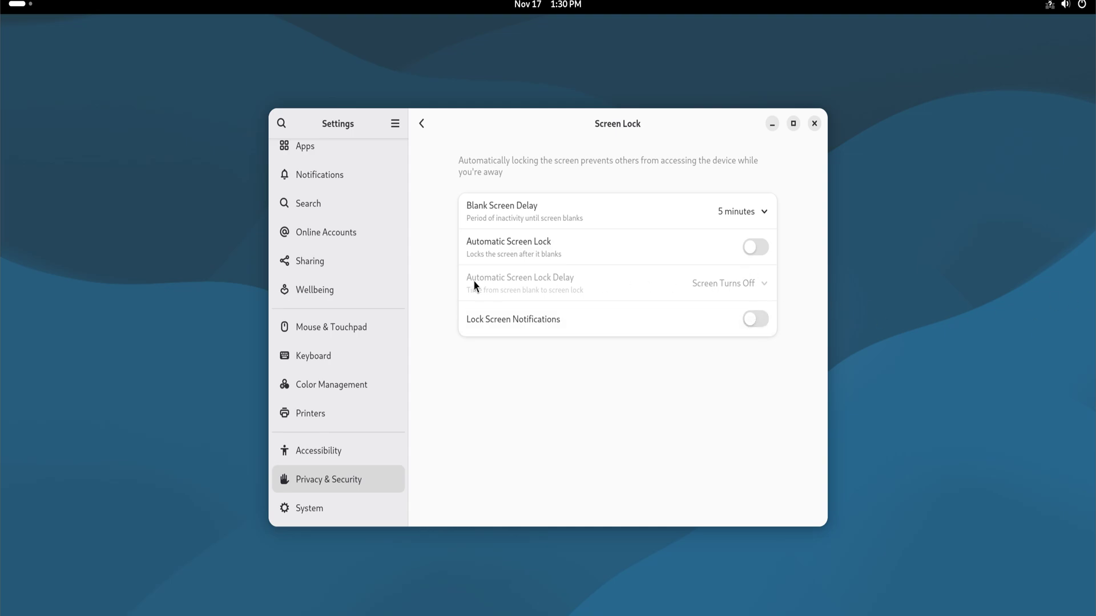
Turn off Automatic Screen Blank on the Power page.
scroll(373, 348, up, 5)
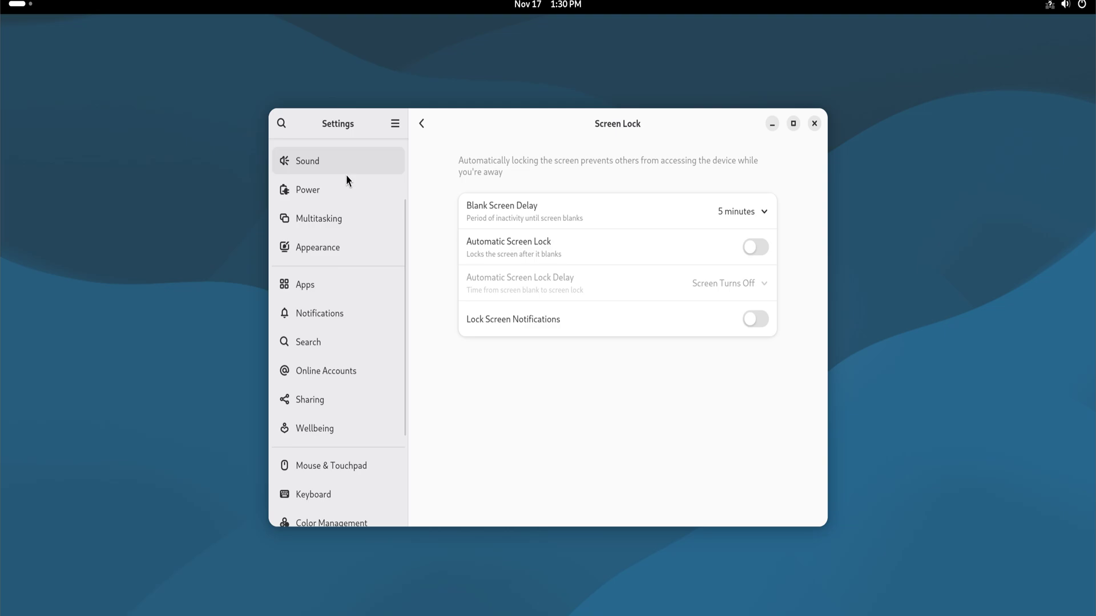
click(343, 189)
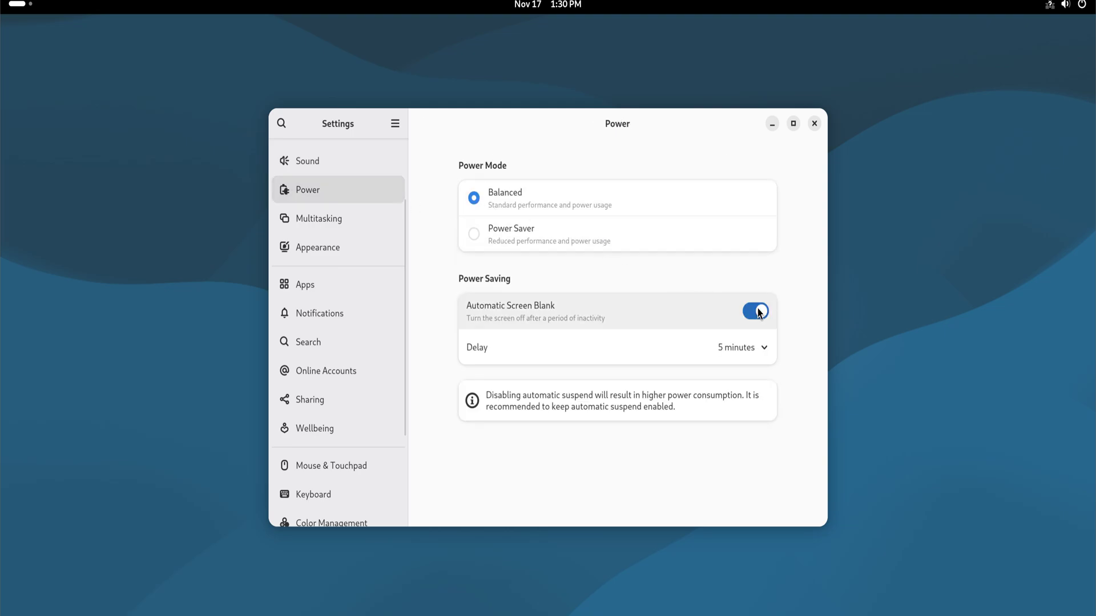
click(635, 298)
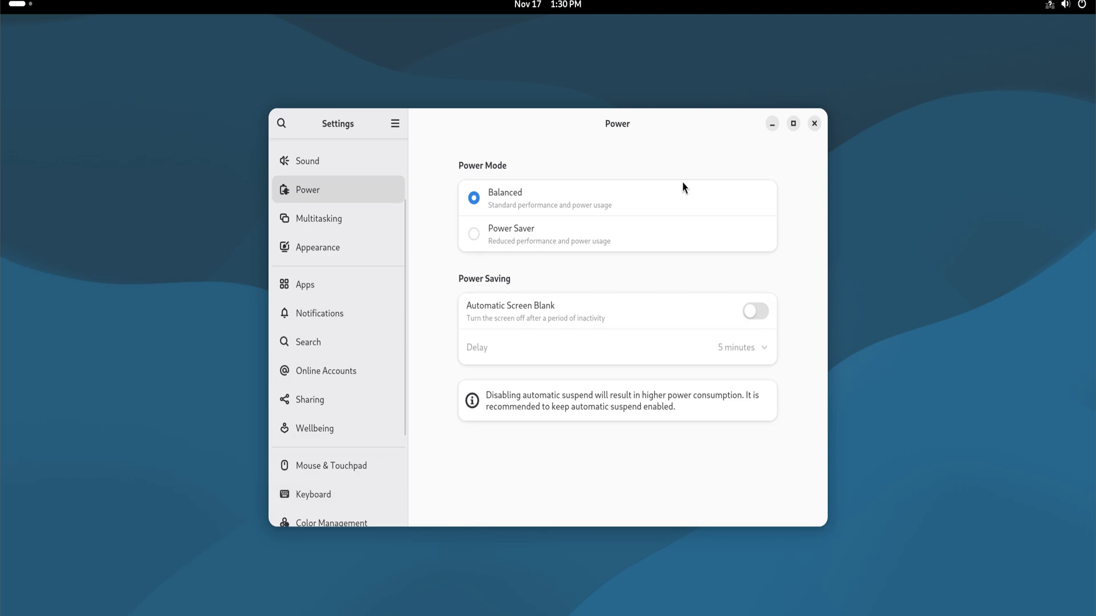
Close Settings and install ufw with sudo apt install ufw, confirming with Y.
click(815, 123)
text(s)
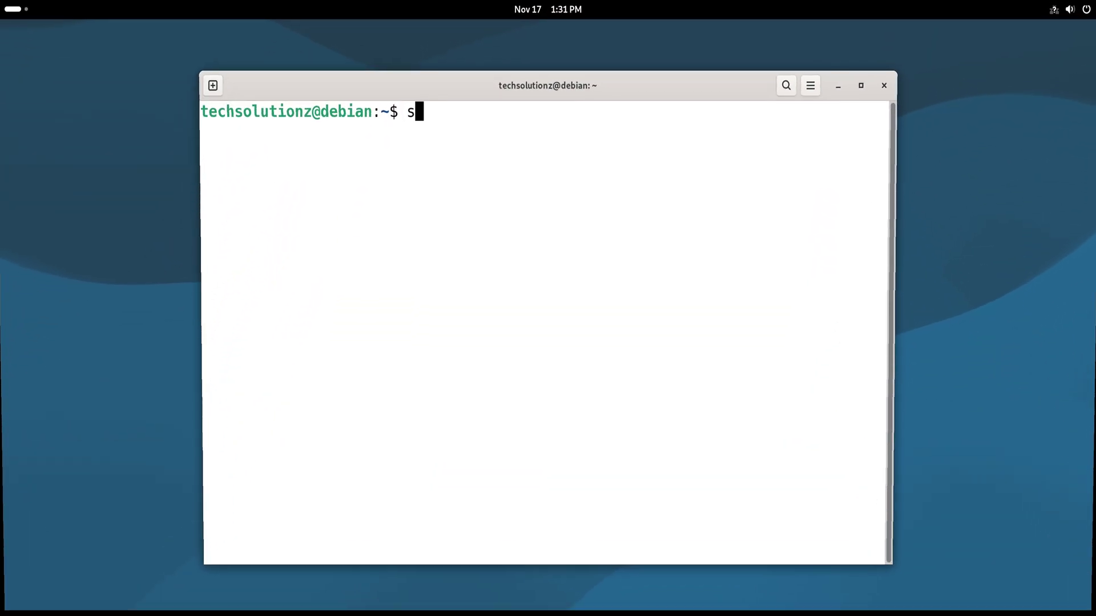
text(udo apt install ufw)
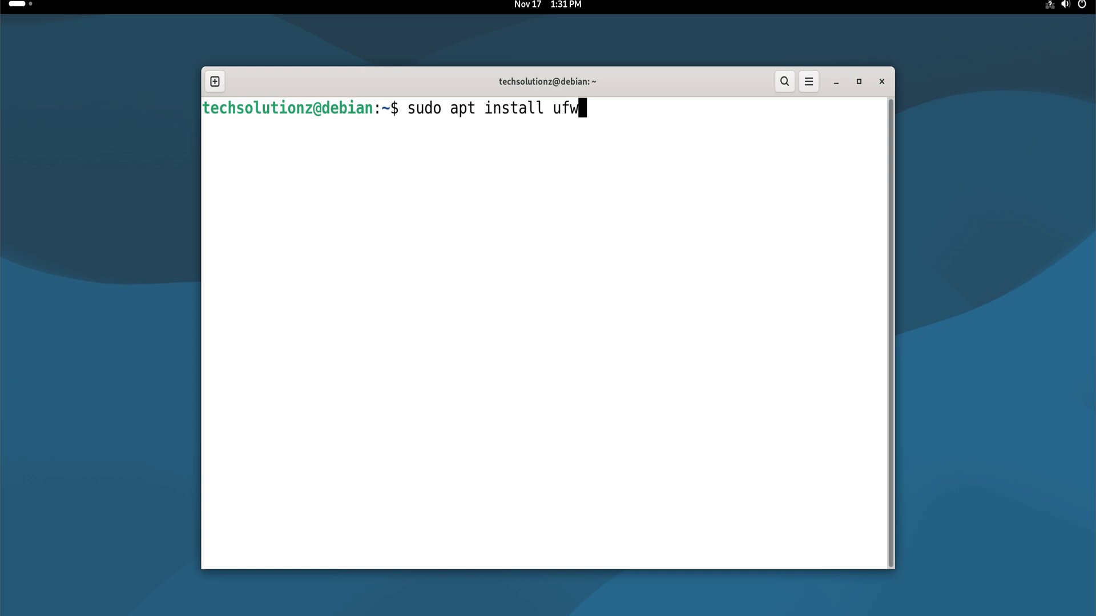
key(Return)
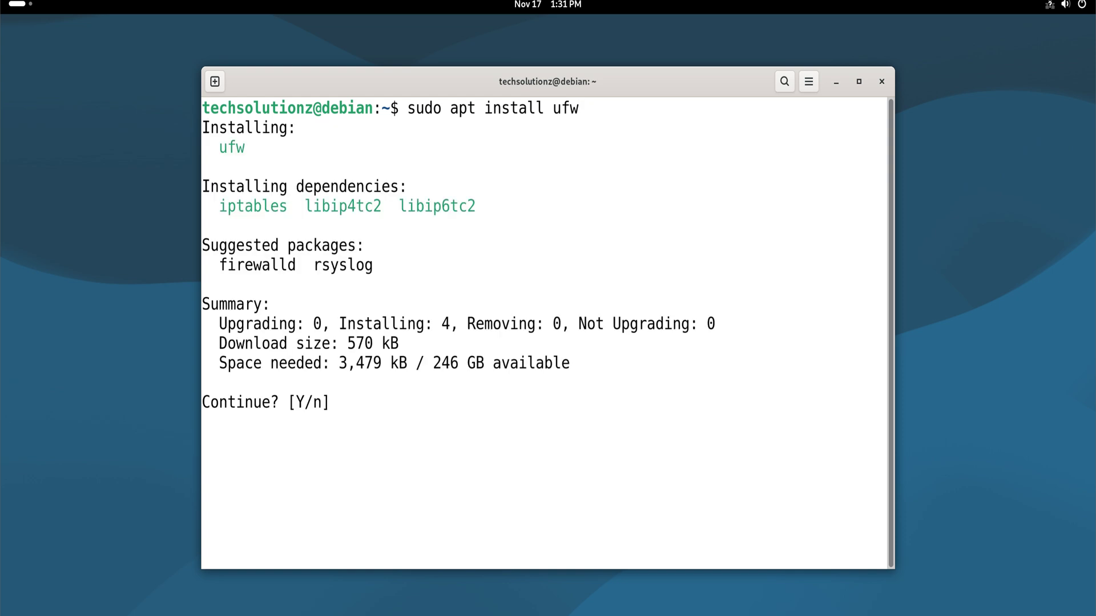
text(Y)
key(Return)
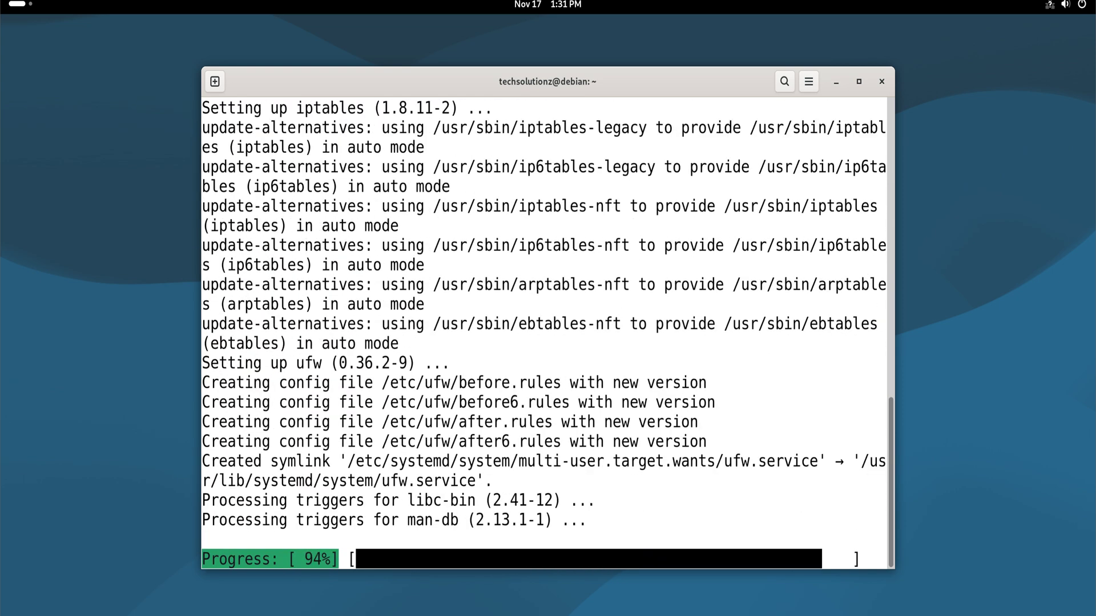
Clear the screen, run sudo ufw enable, and check sudo ufw status shows active.
text(clear)
key(Return)
text(s)
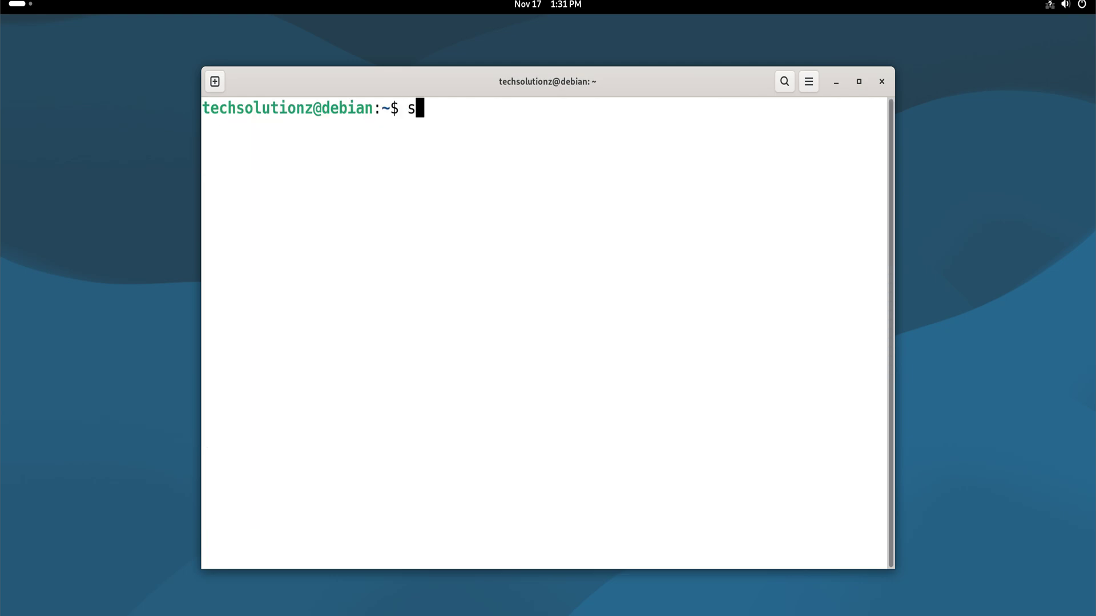
text(udo ufw enable)
key(Return)
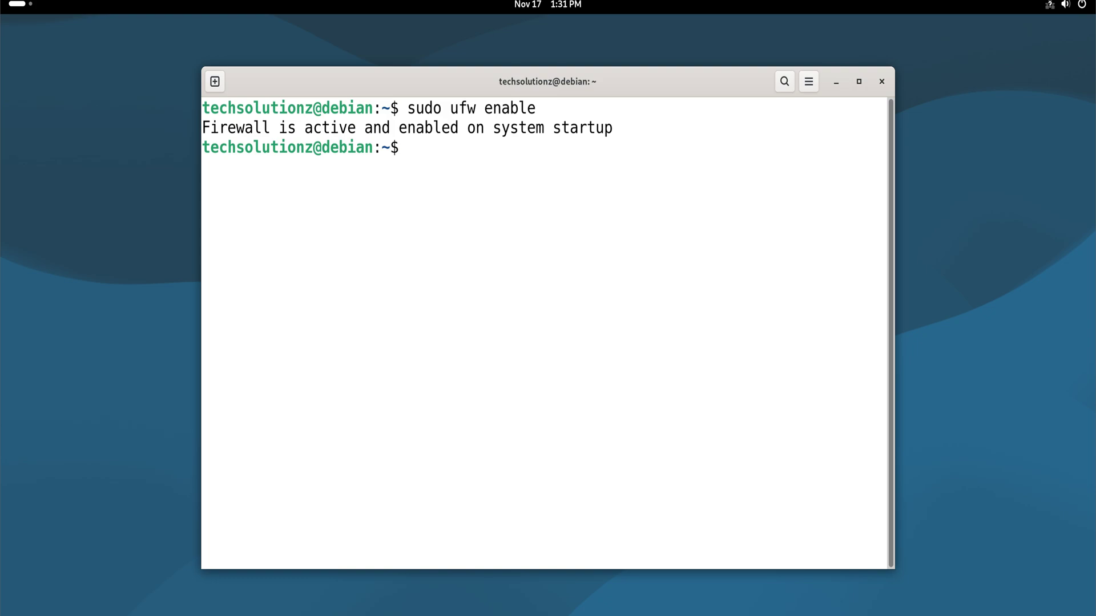
text(sudo ufw status)
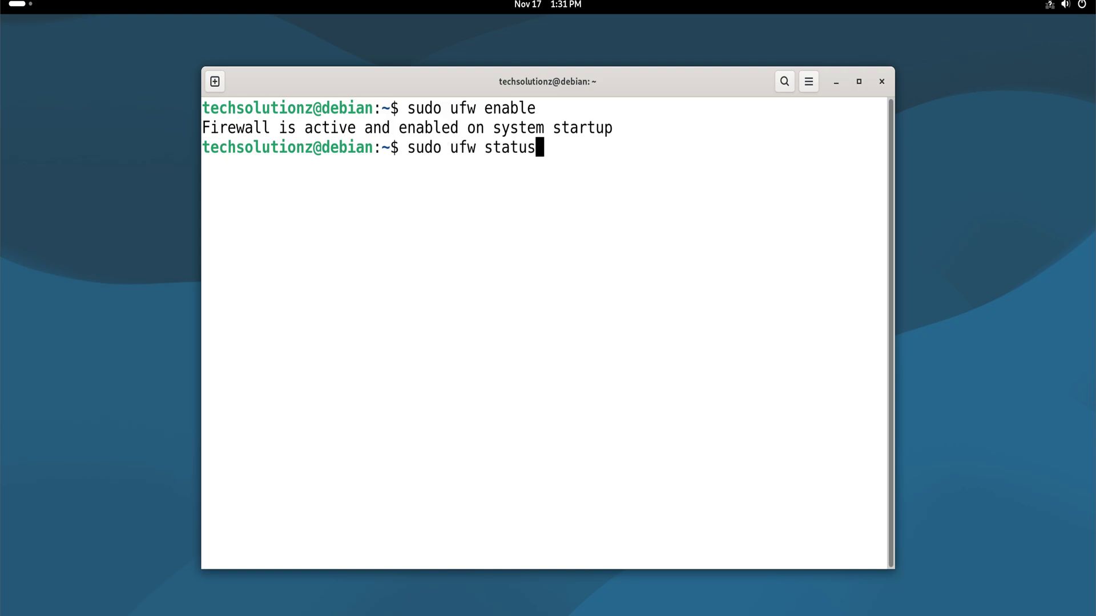
key(Return)
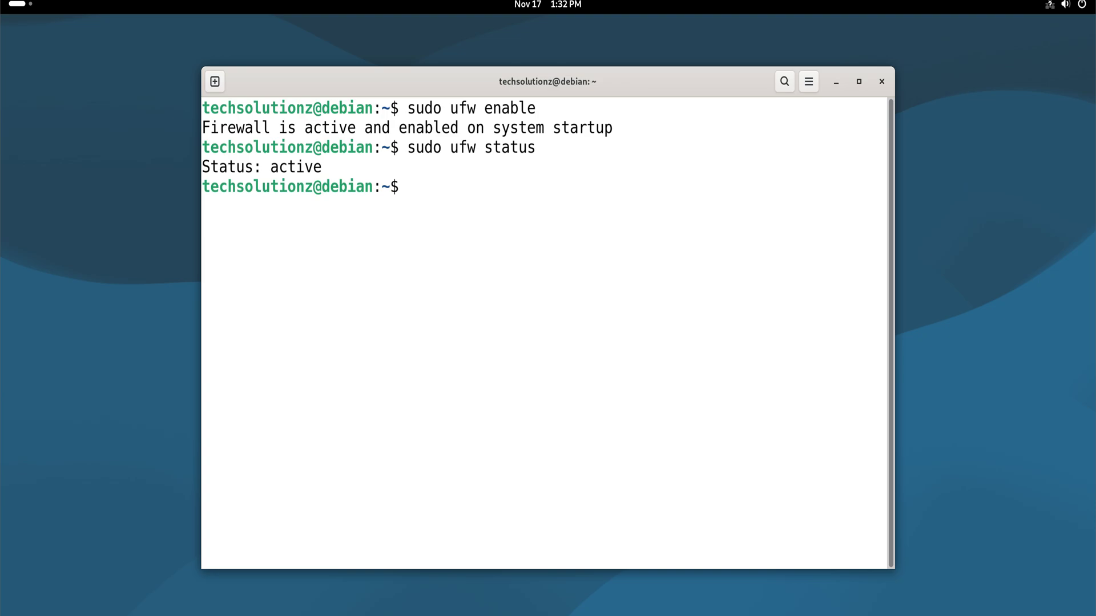
Install Timeshift with sudo apt install timeshift, then exit the terminal.
text(clear)
key(Return)
text(sudo apt)
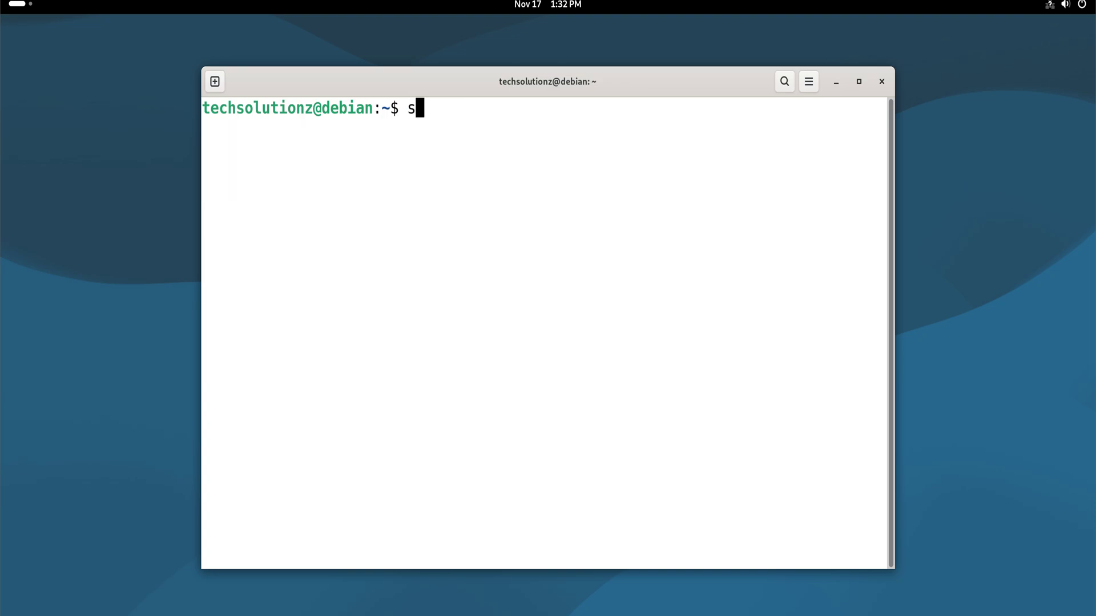
text( install imte)
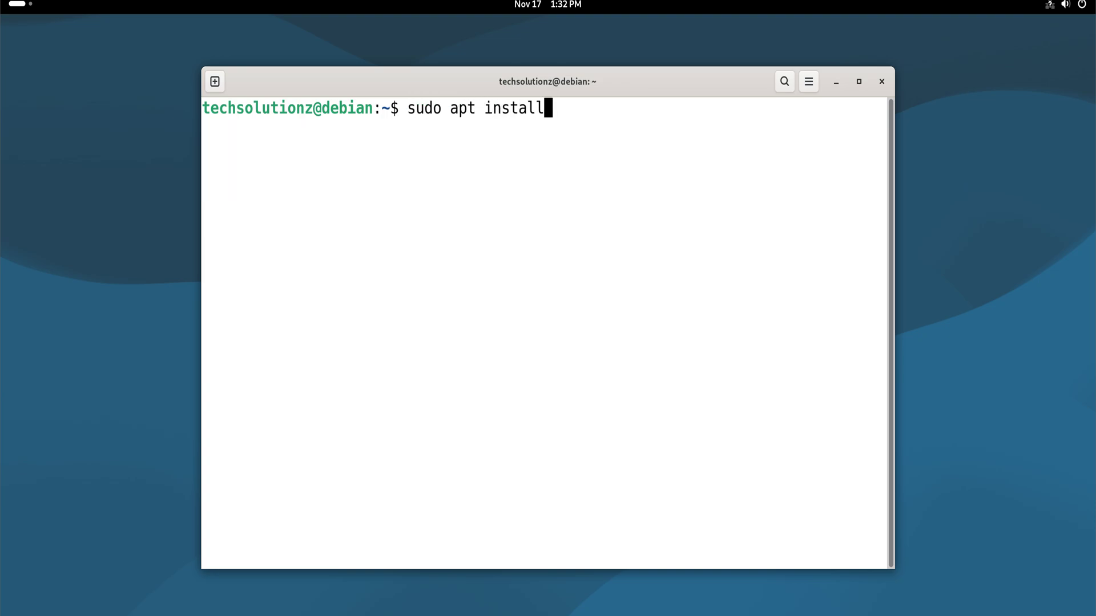
key(BackSpace)
key(BackSpace)
key(BackSpace)
key(BackSpace)
text(timeshift)
key(Return)
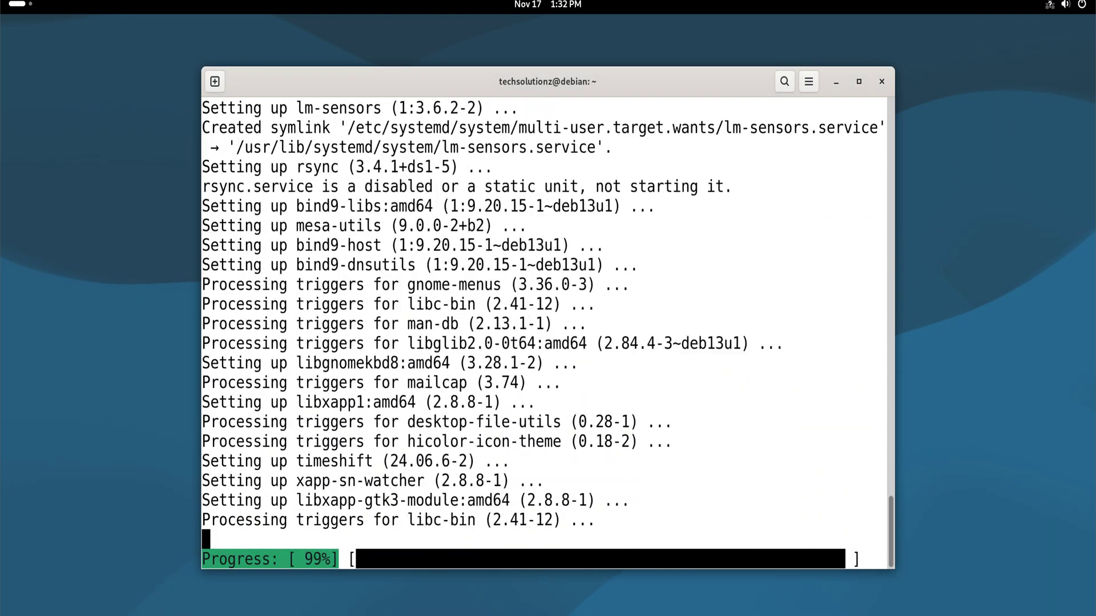
text(exit)
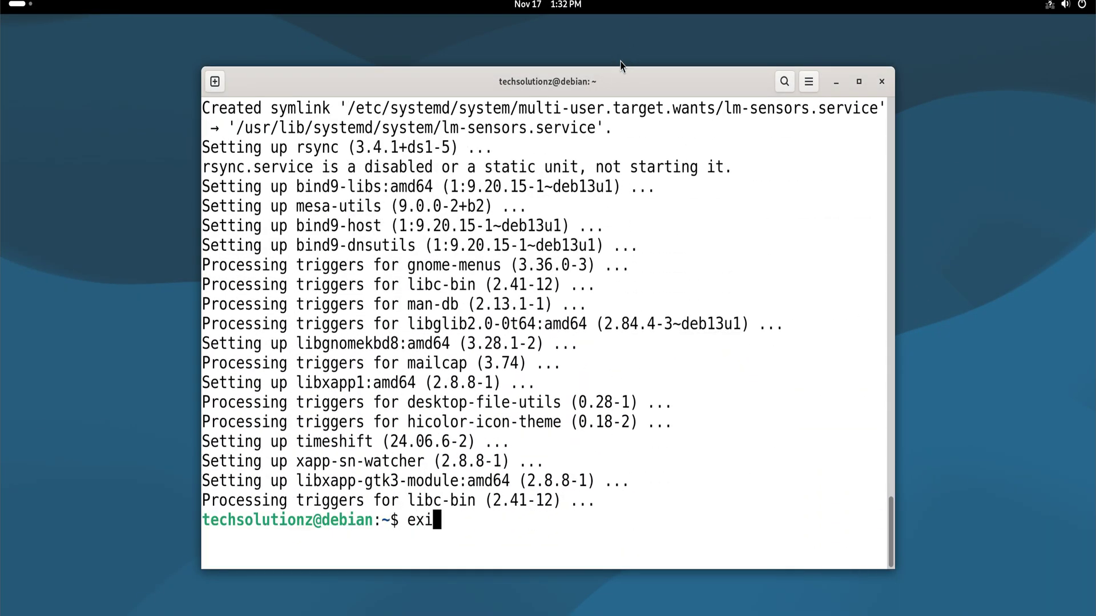
key(Return)
Launch Timeshift from the app grid and authenticate with the administrator password.
click(17, 4)
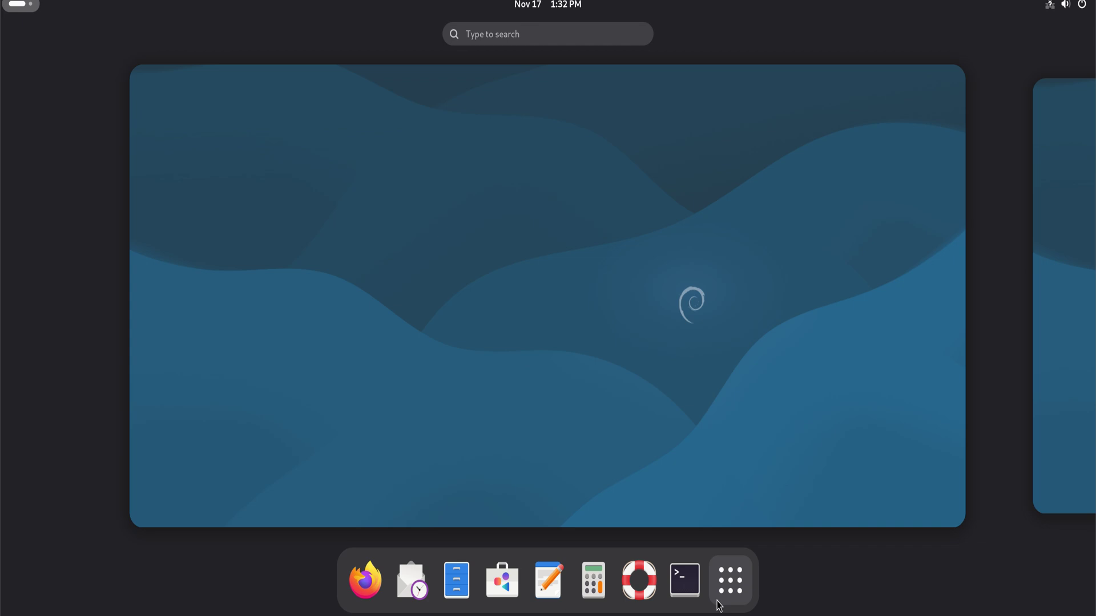
click(730, 580)
scroll(763, 461, down, 1)
click(320, 251)
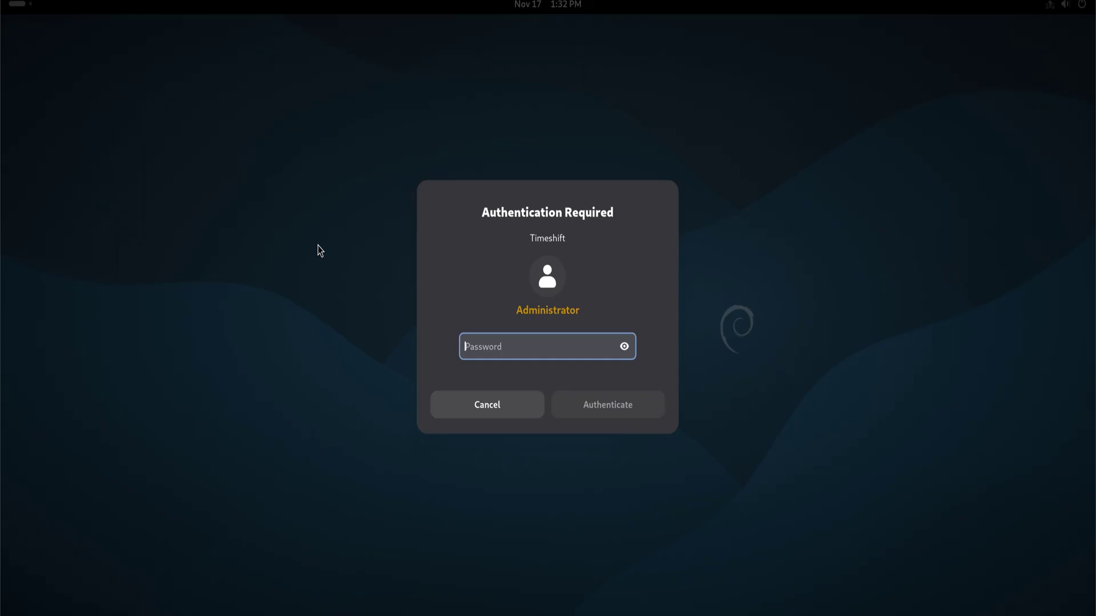
text(******)
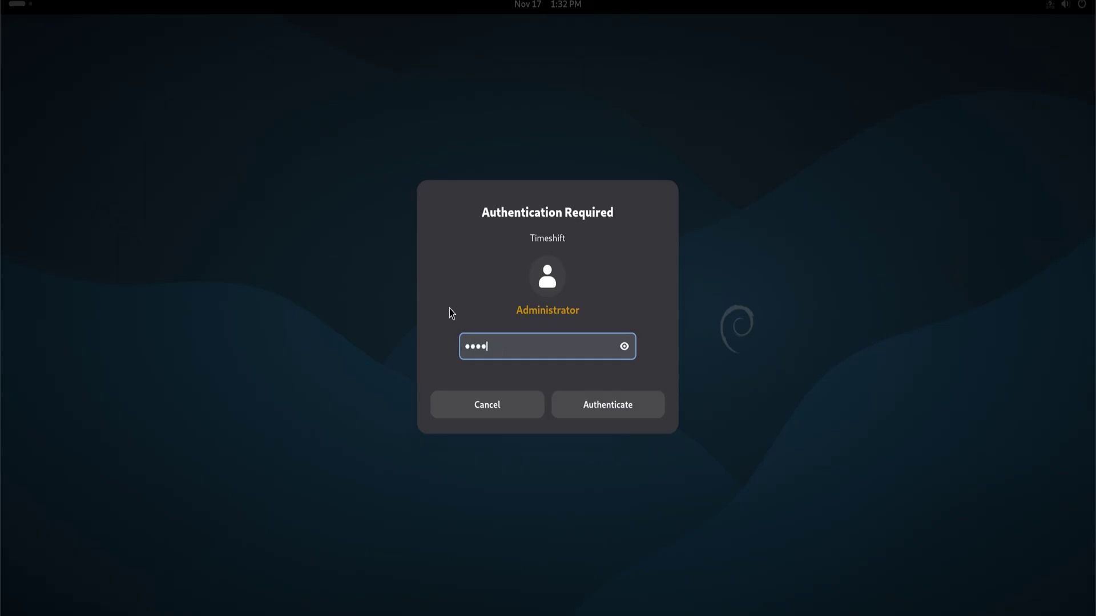
key(Return)
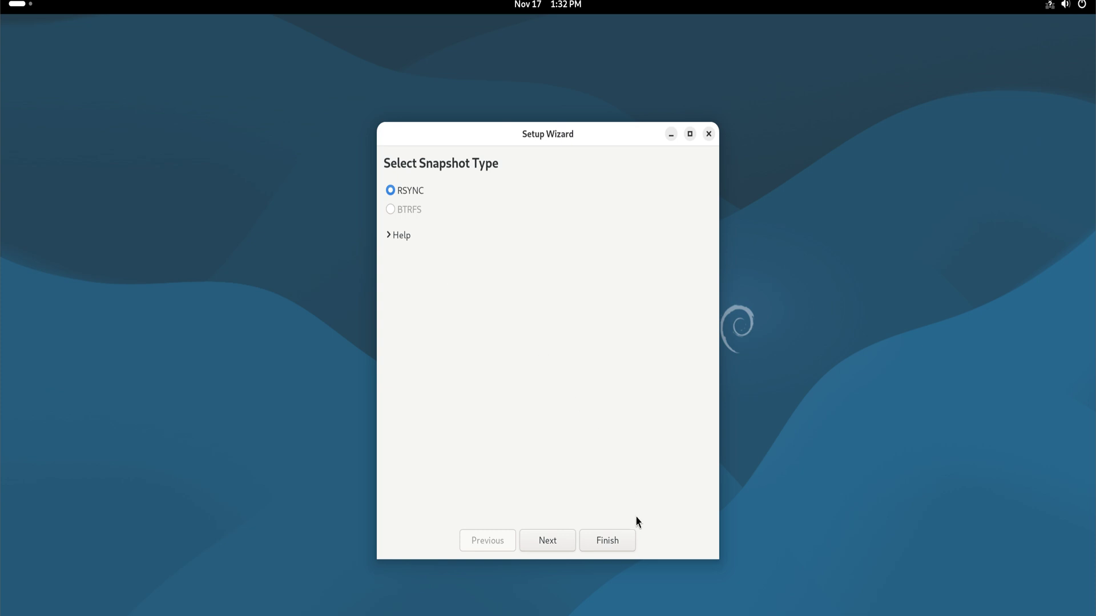
Finish the wizard with RSYNC, create the first snapshot, then close Timeshift.
click(599, 542)
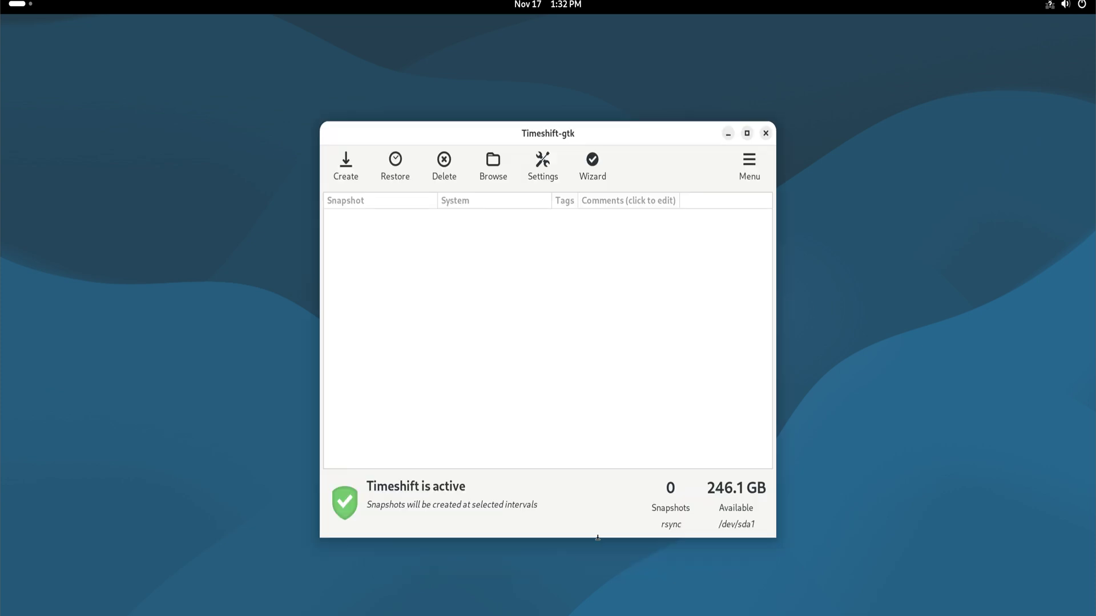
click(355, 170)
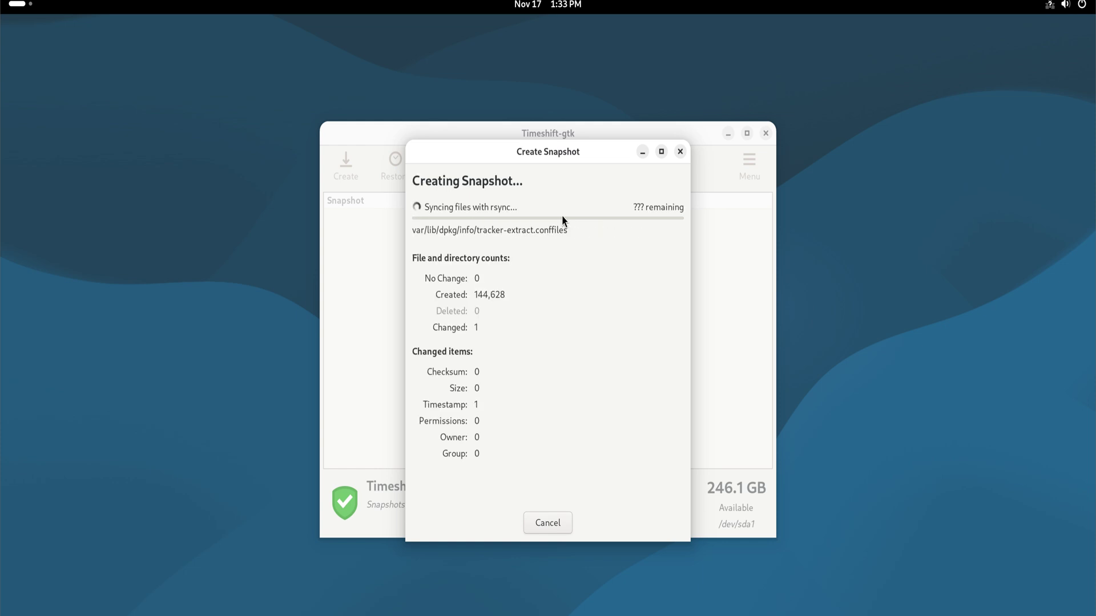
key(Return)
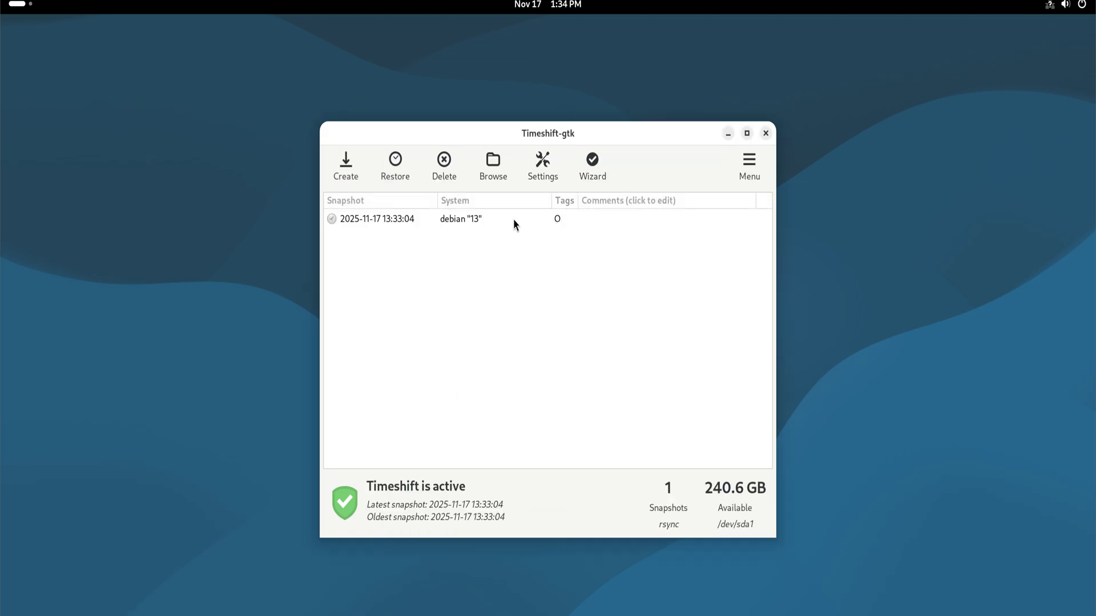
click(515, 225)
click(765, 133)
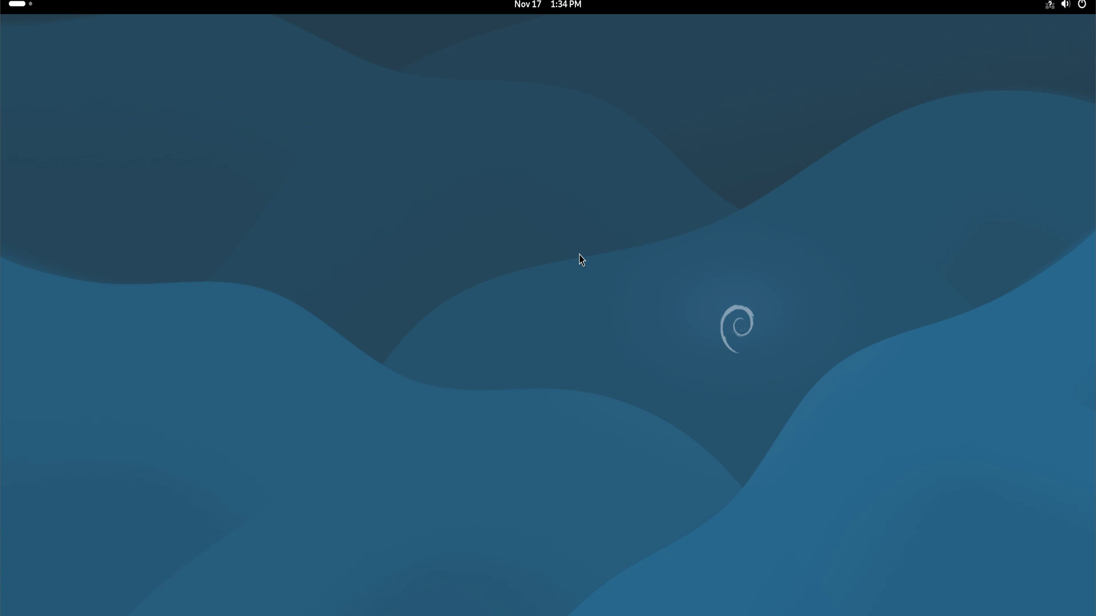